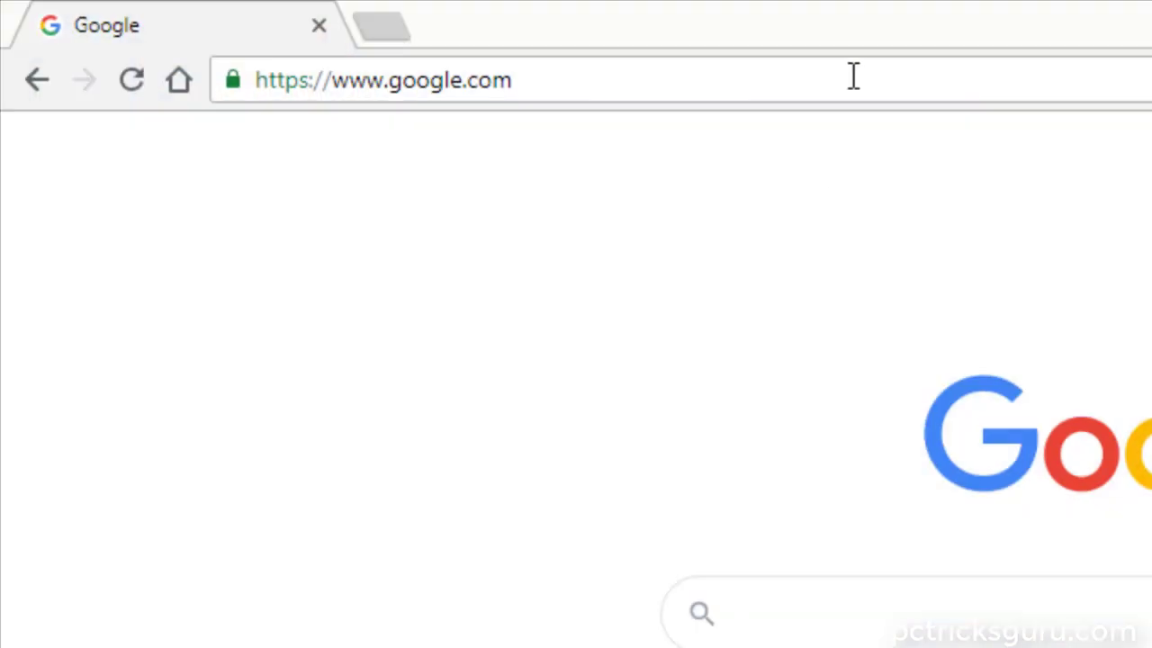
- Enter office.com in Chrome's address bar to load the Office Welcome page
click(815, 80)
text(off)
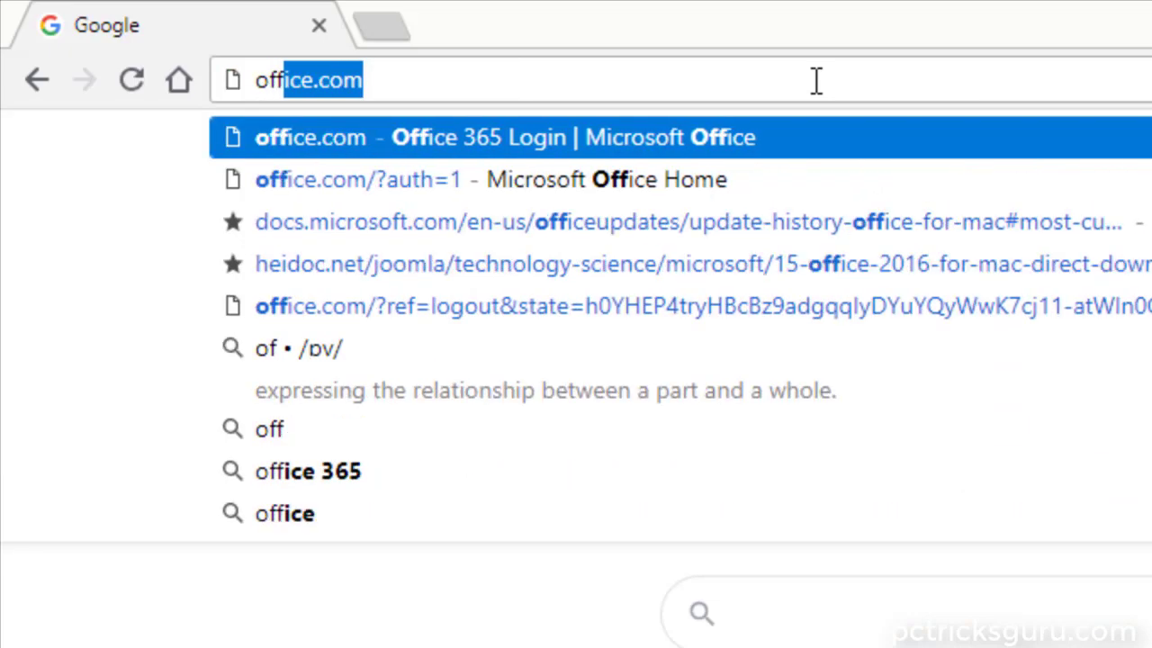
key(Return)
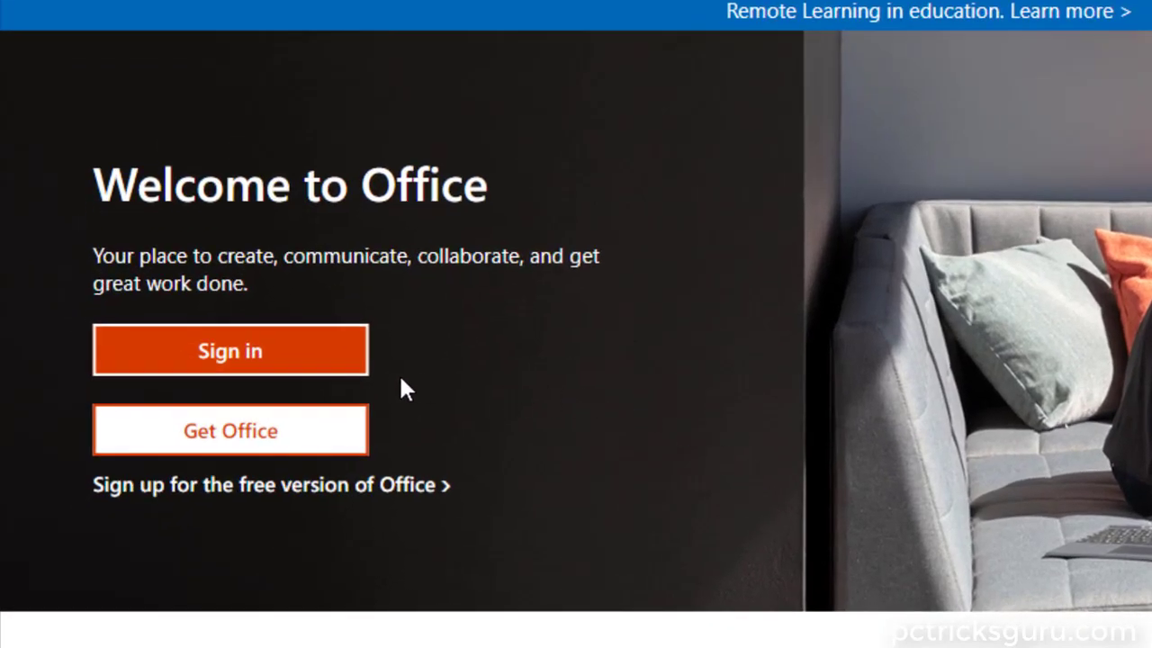
- Sign in with the saved Microsoft account and begin entering its password
click(253, 356)
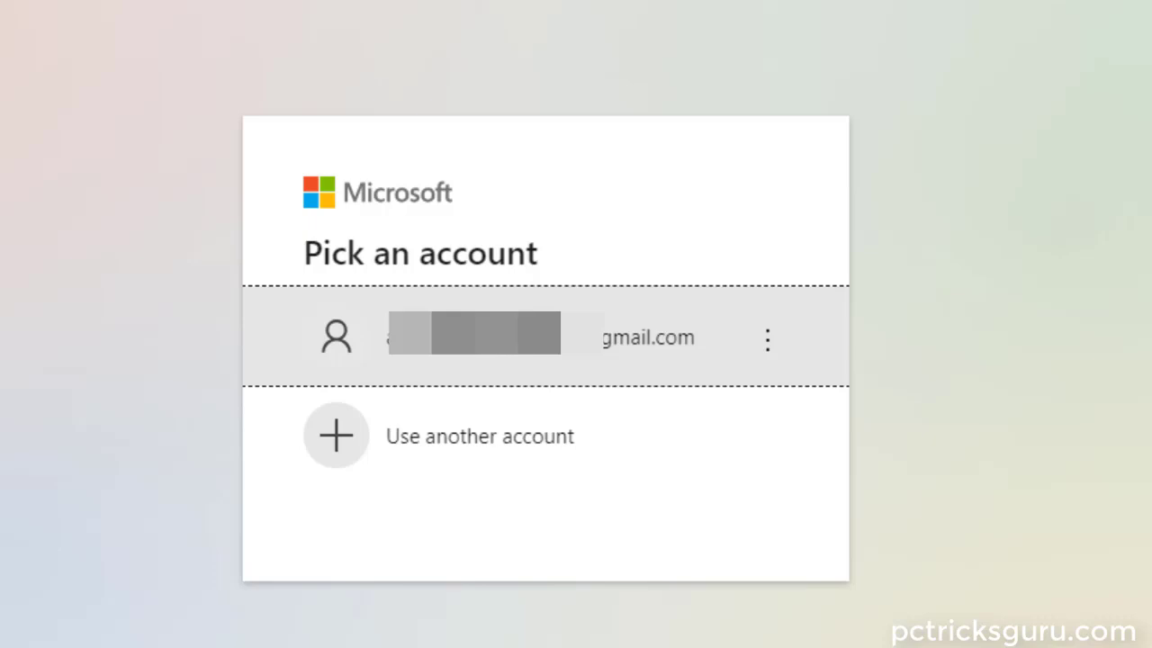
click(247, 331)
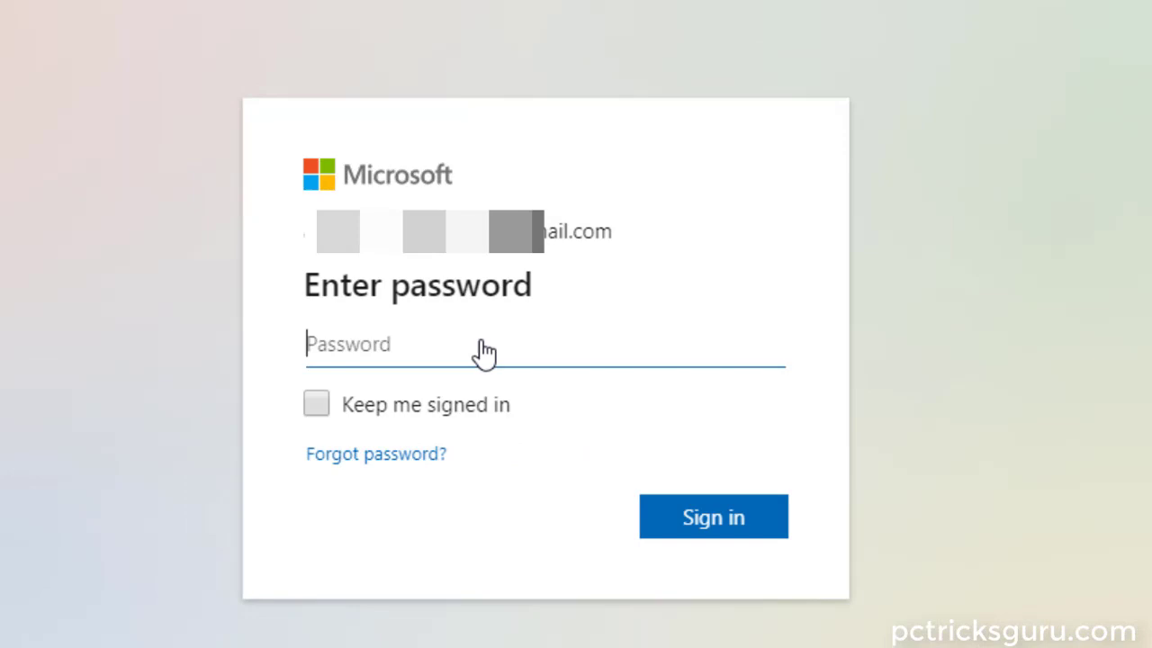
text(a)
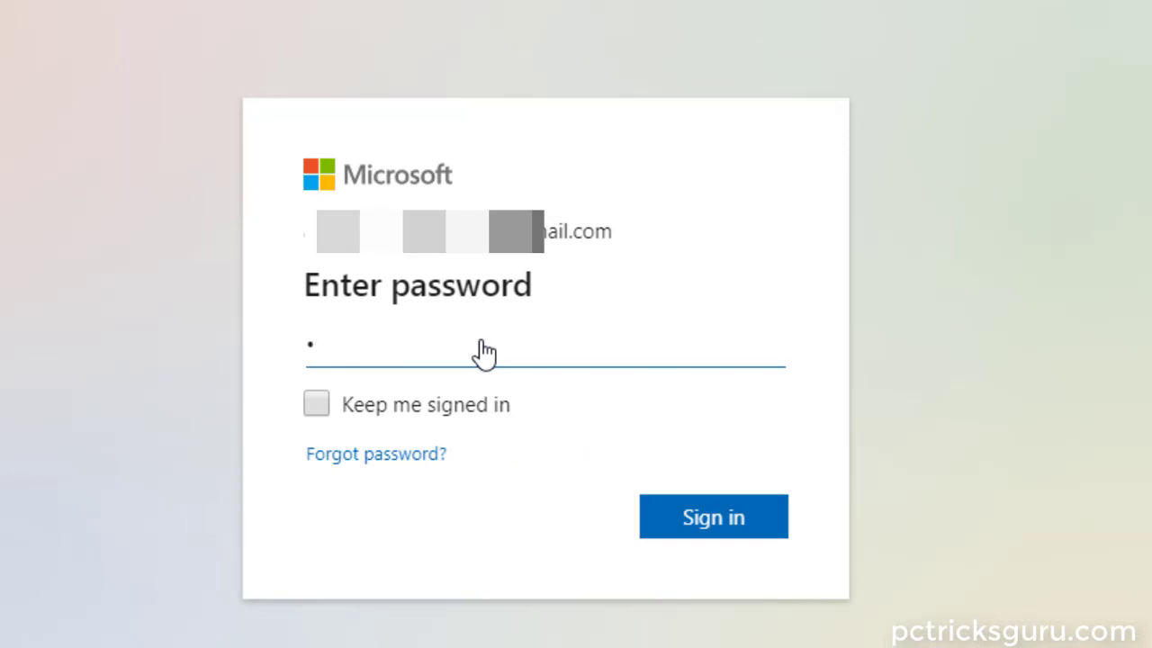
text(aaaaaa)
text(aaaaaaa)
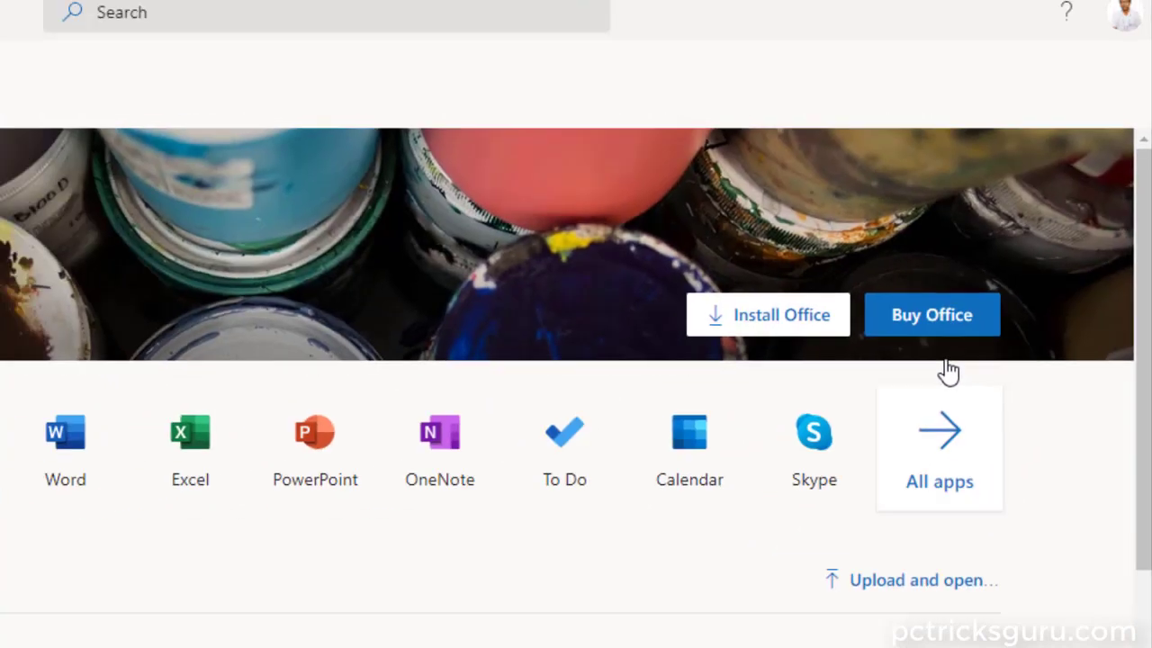
- Show all Office apps and start a new blank Word for the web document
click(947, 378)
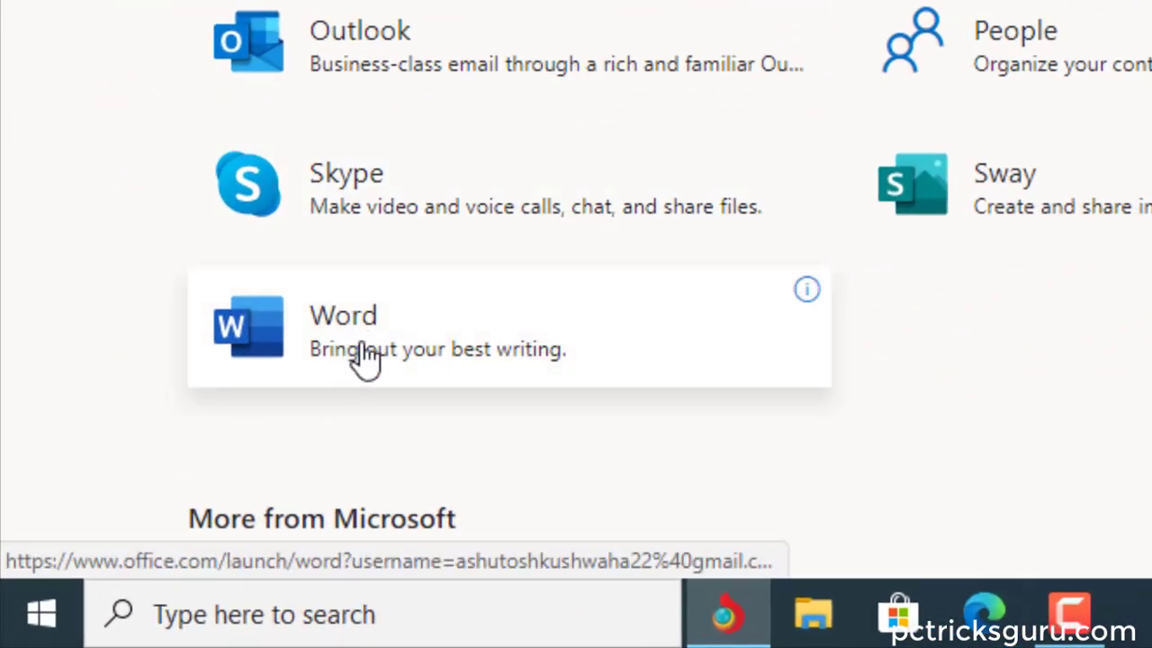
click(365, 355)
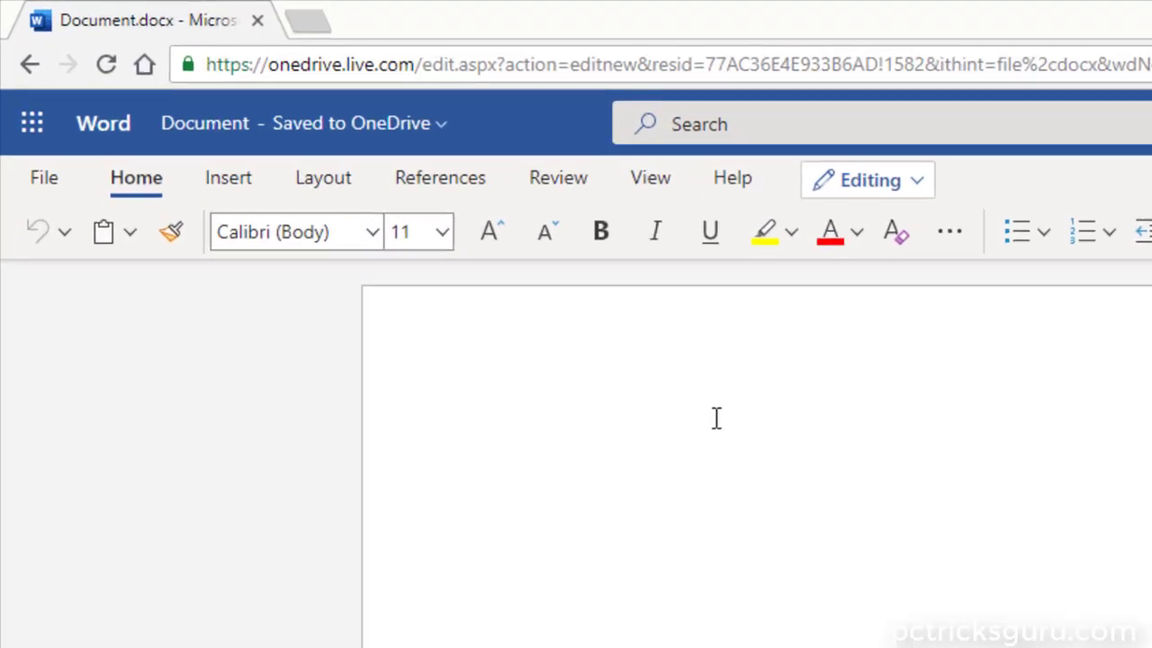
- Replace 'Tech' with a line of placeholder letters, then add a second line 'kjgjgkjkj'
text(Tech)
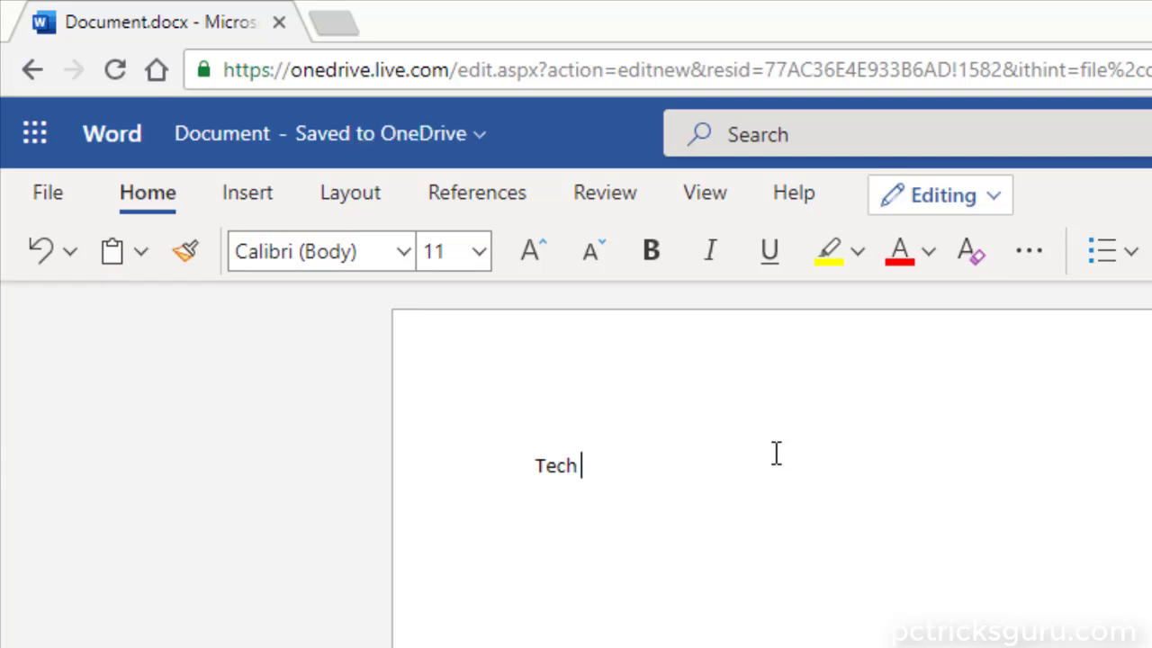
key(ctrl+a)
text(Jhghj jhg jhg jghj h)
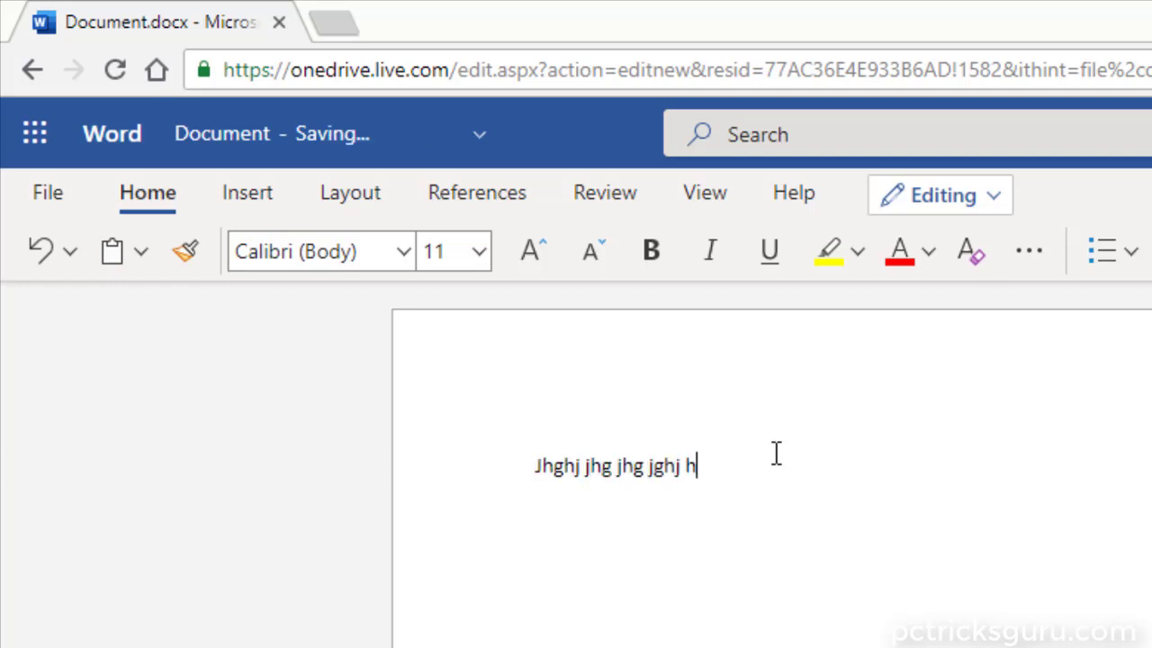
text(jjhgjh jhgj gjhg jhgjhgjhgjh)
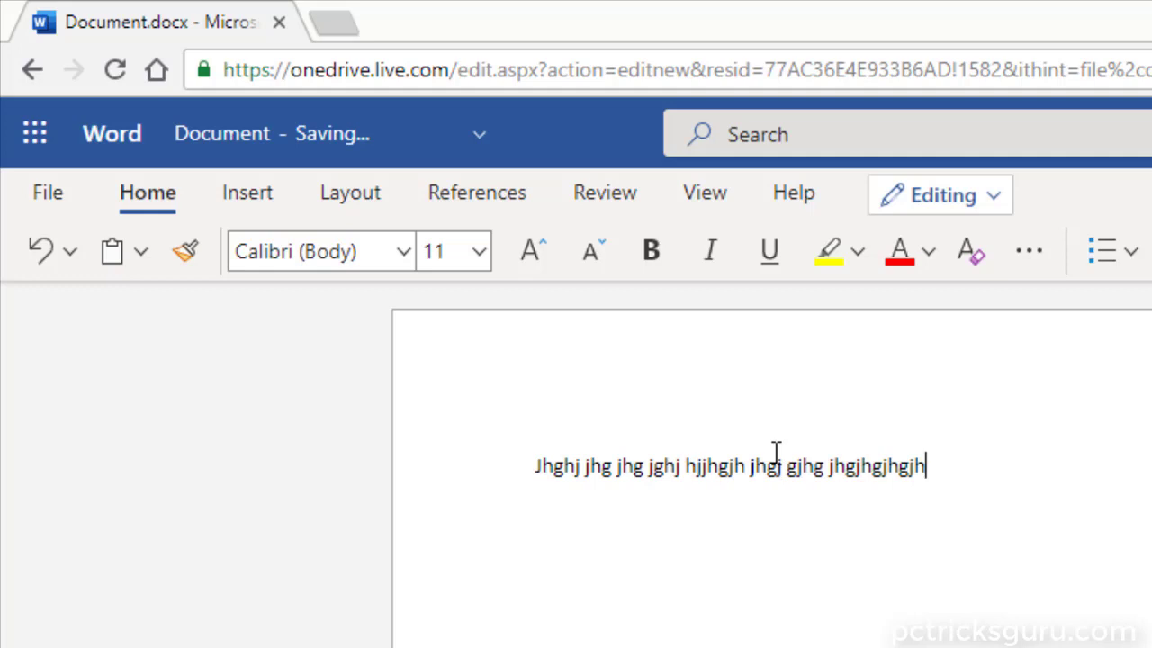
key(Return)
text(kjgjgkjkj)
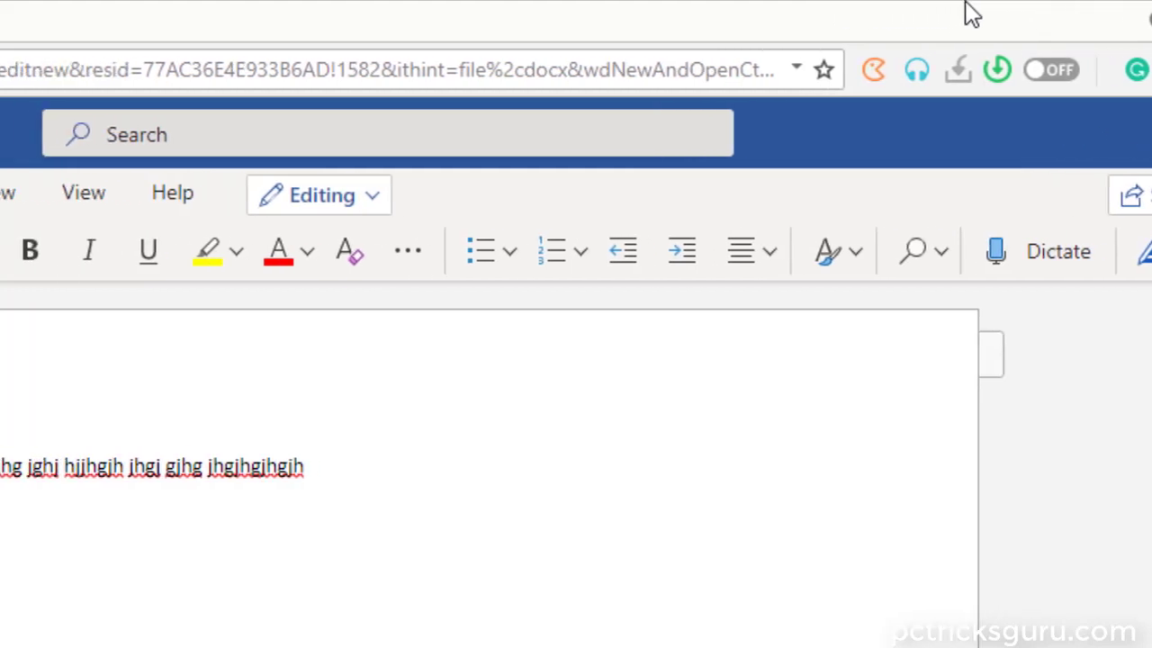
- Browse the Insert, Layout and References ribbon tabs, ending back on Insert
click(204, 200)
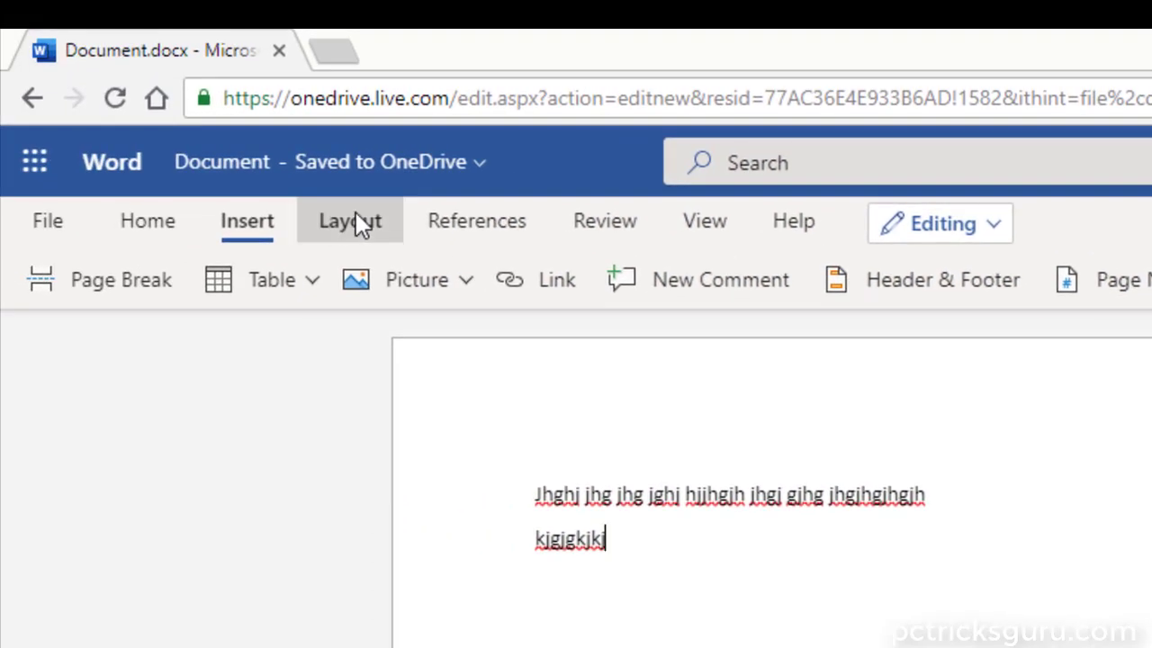
text(kjgjgkjkj)
click(212, 217)
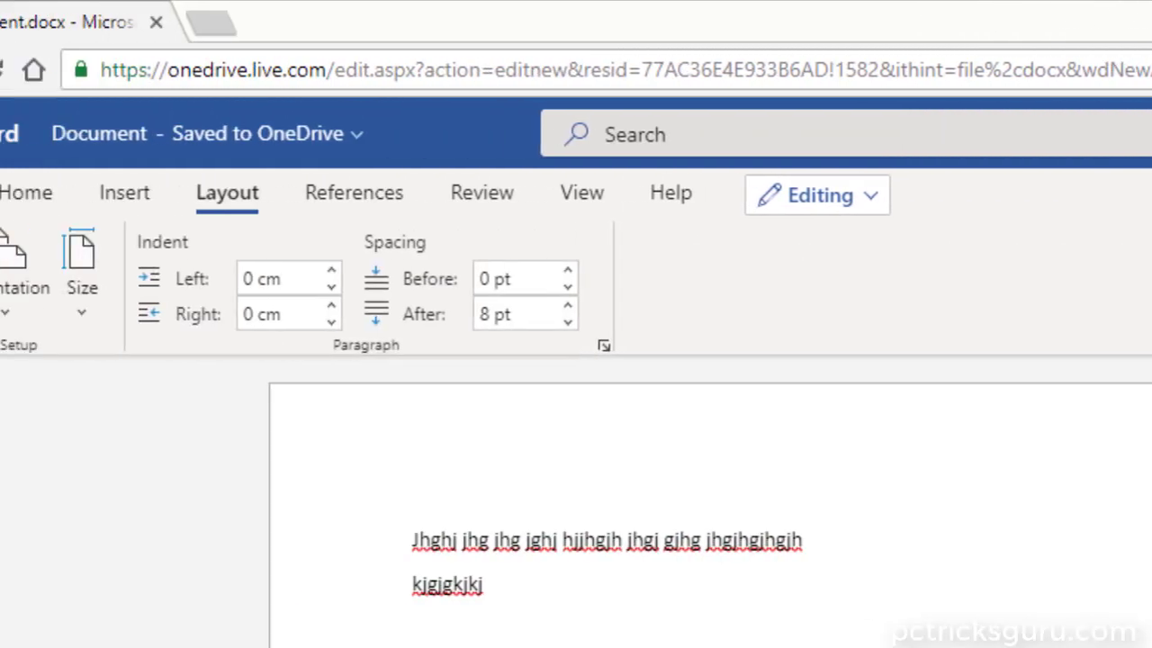
click(464, 191)
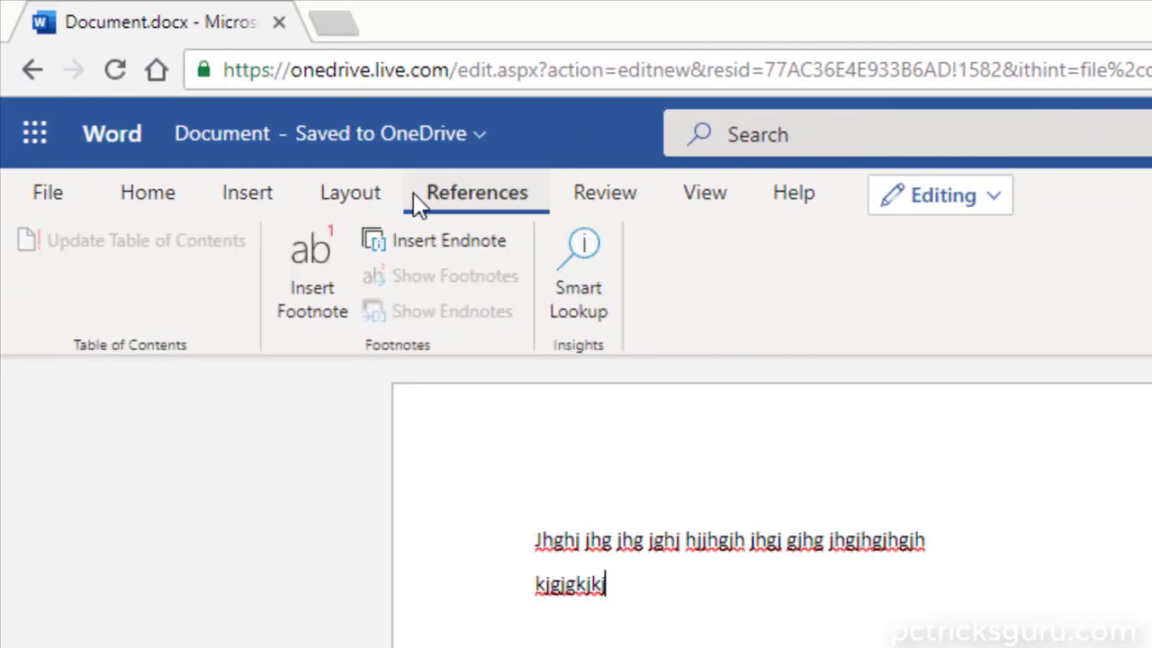
click(267, 193)
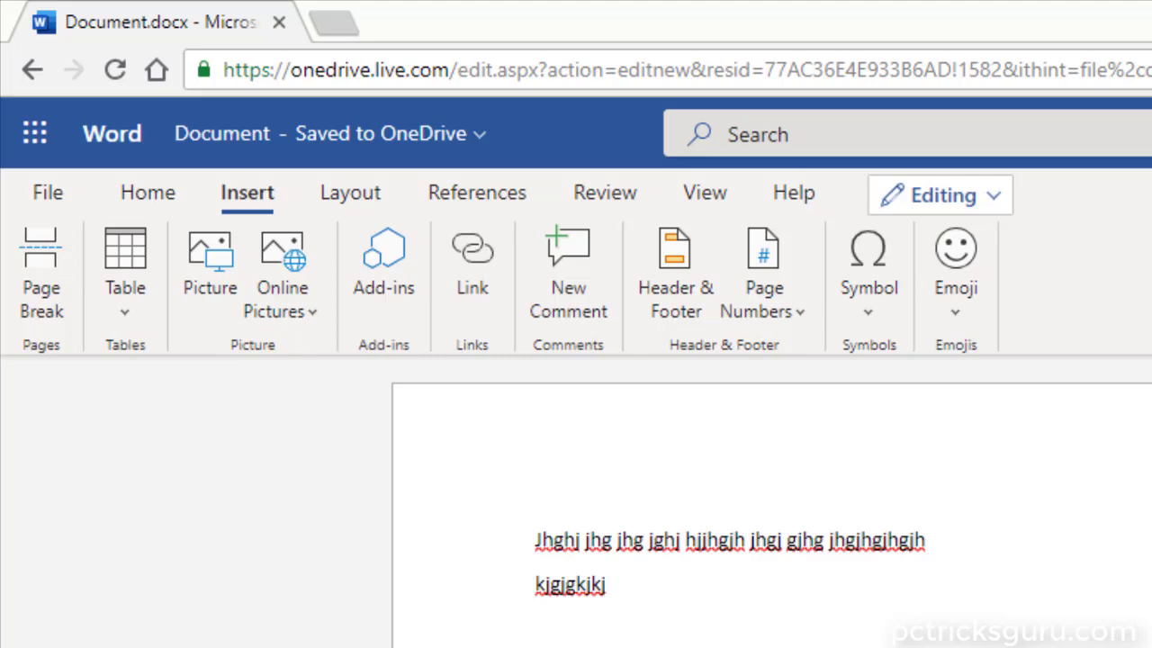
- Review the File menu's Save As and download choices, finishing on the Print page
click(55, 190)
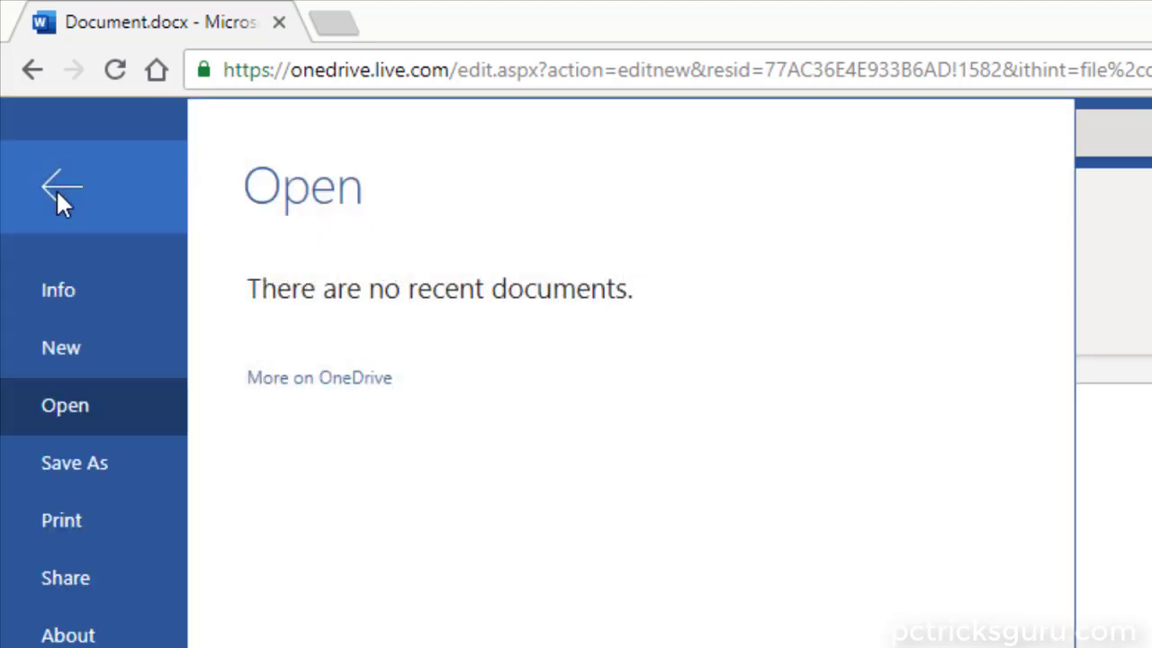
click(87, 470)
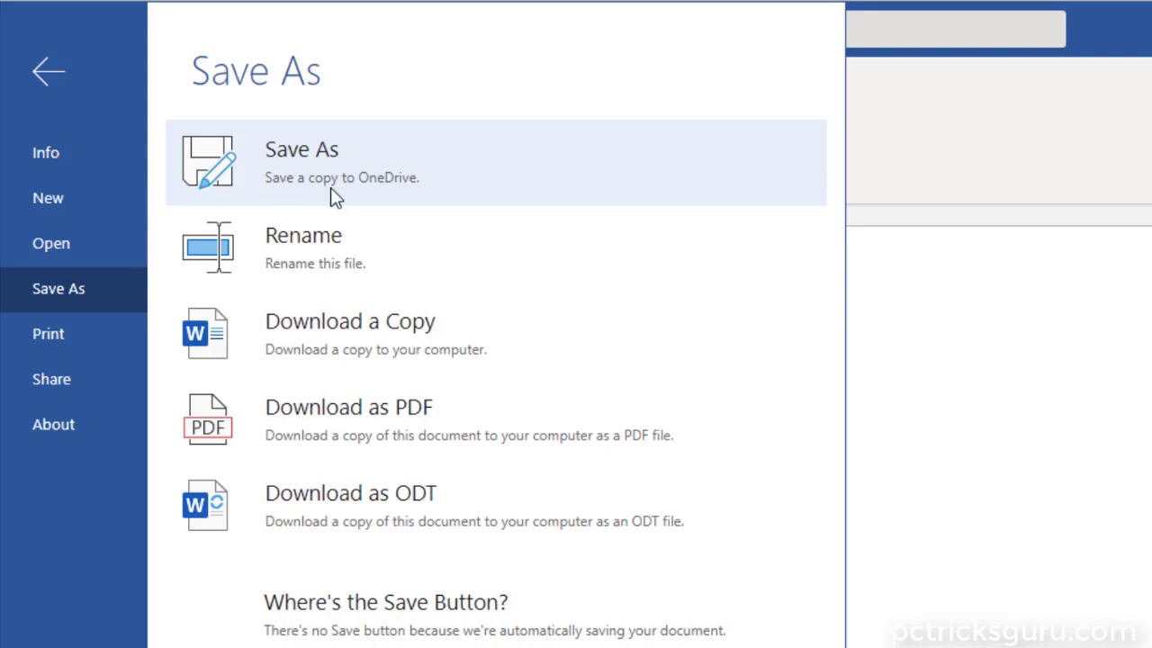
click(91, 338)
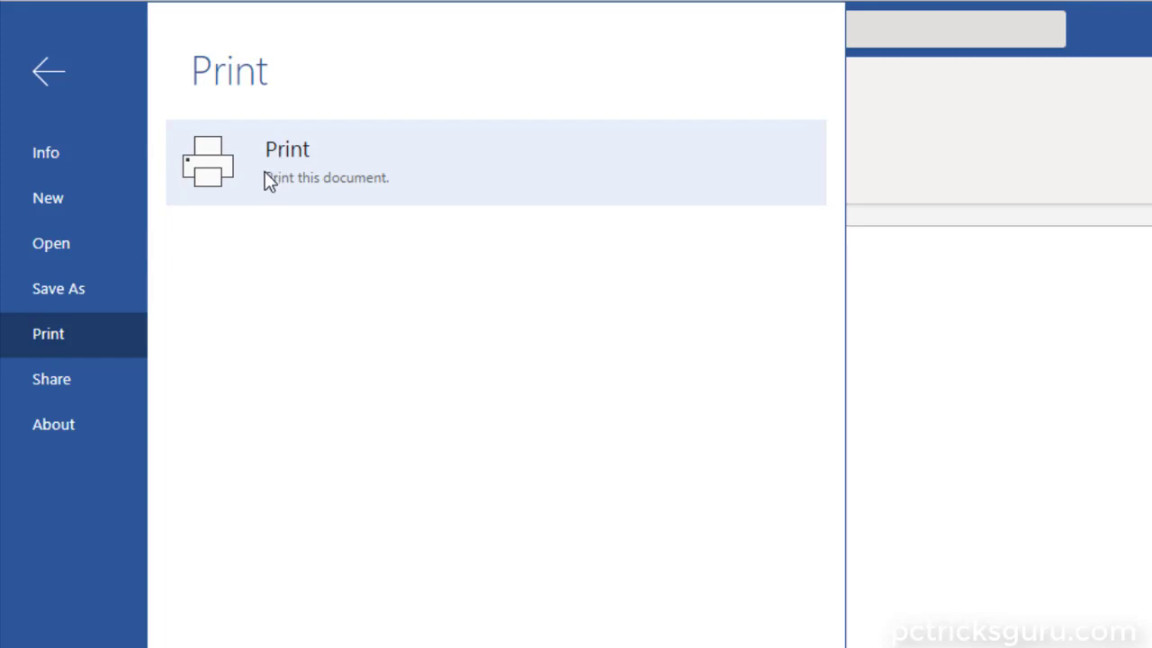
- View the document's Share options, then close the File menu back to the document
click(70, 378)
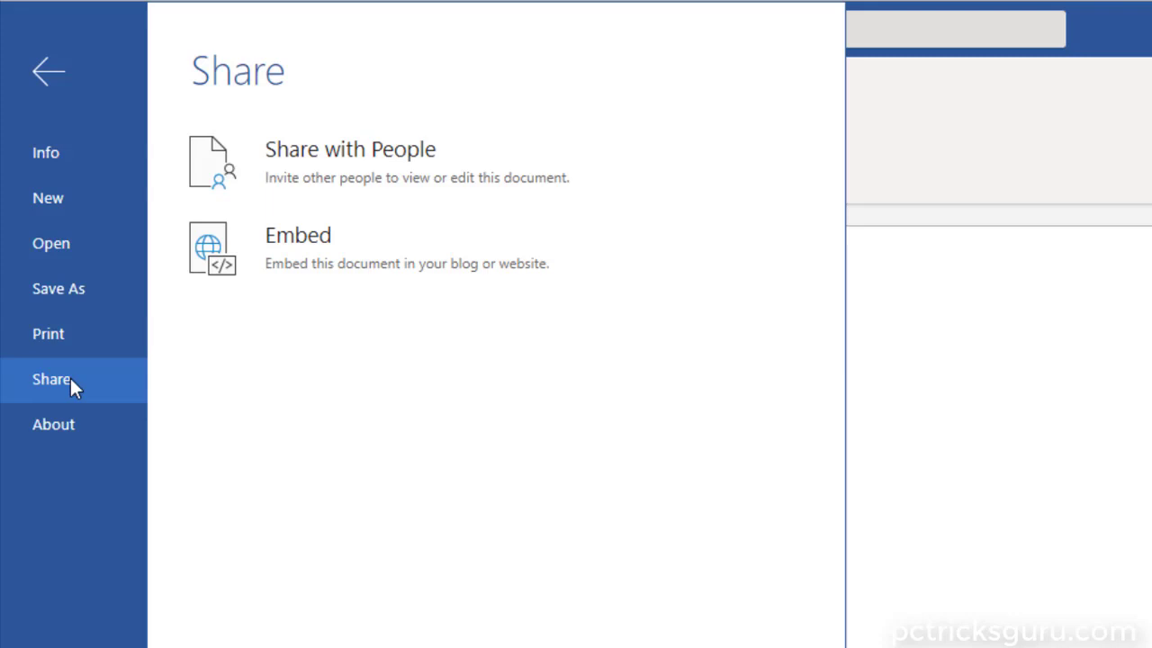
click(69, 68)
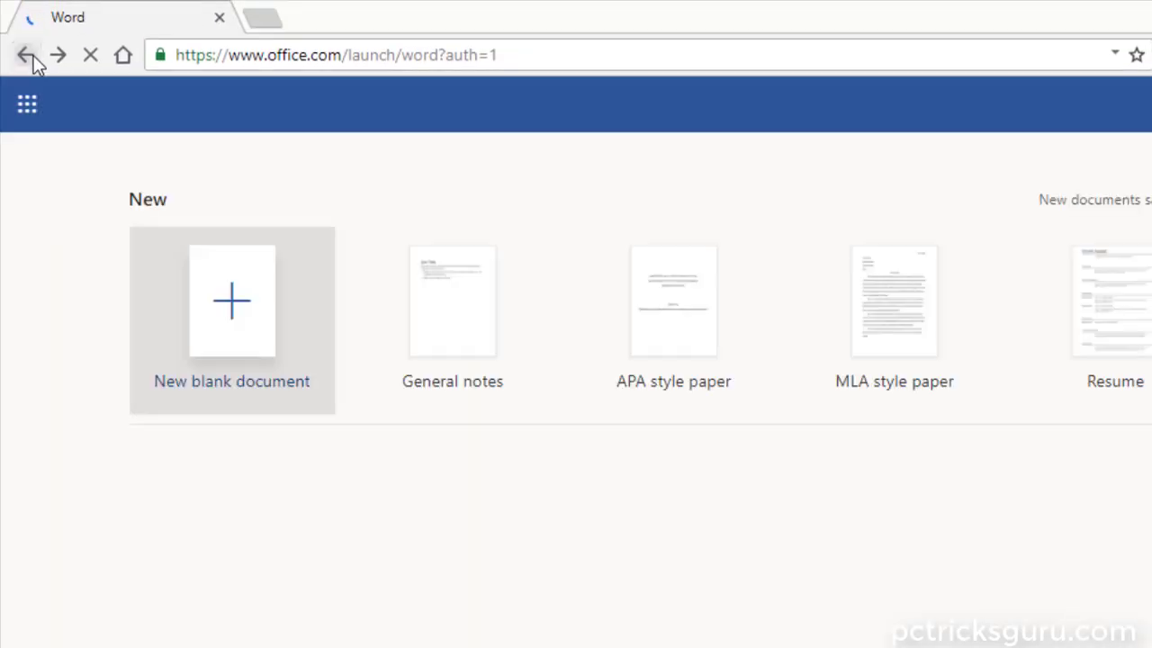
- Start a new Excel for the web workbook from the Simple service invoice template
click(27, 55)
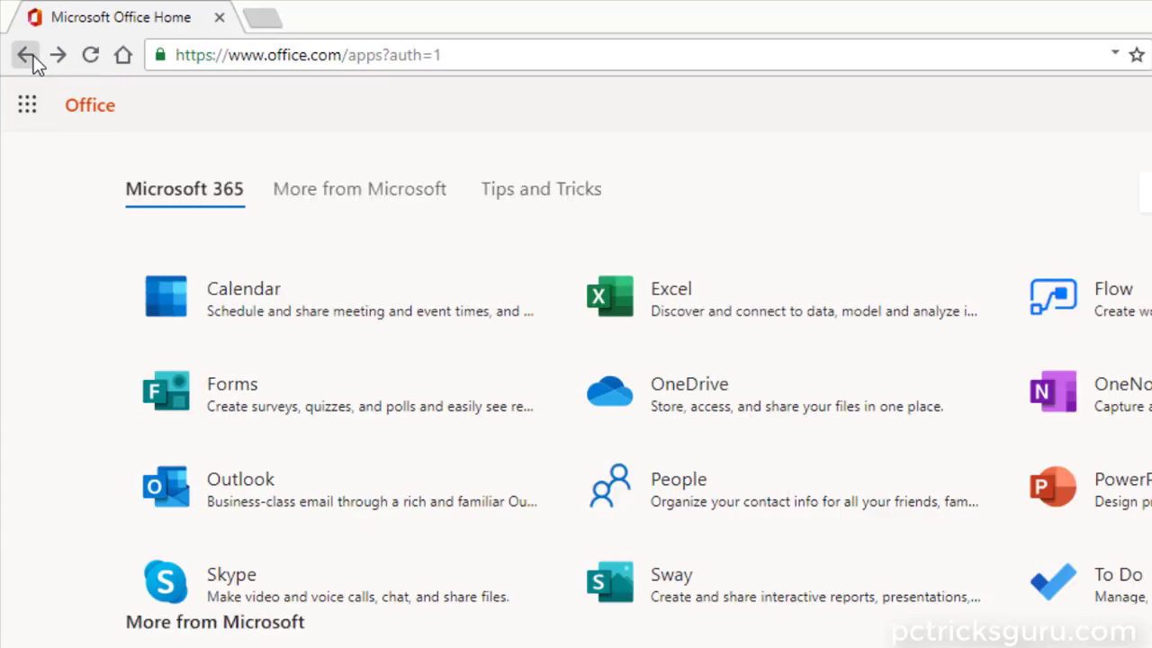
click(634, 315)
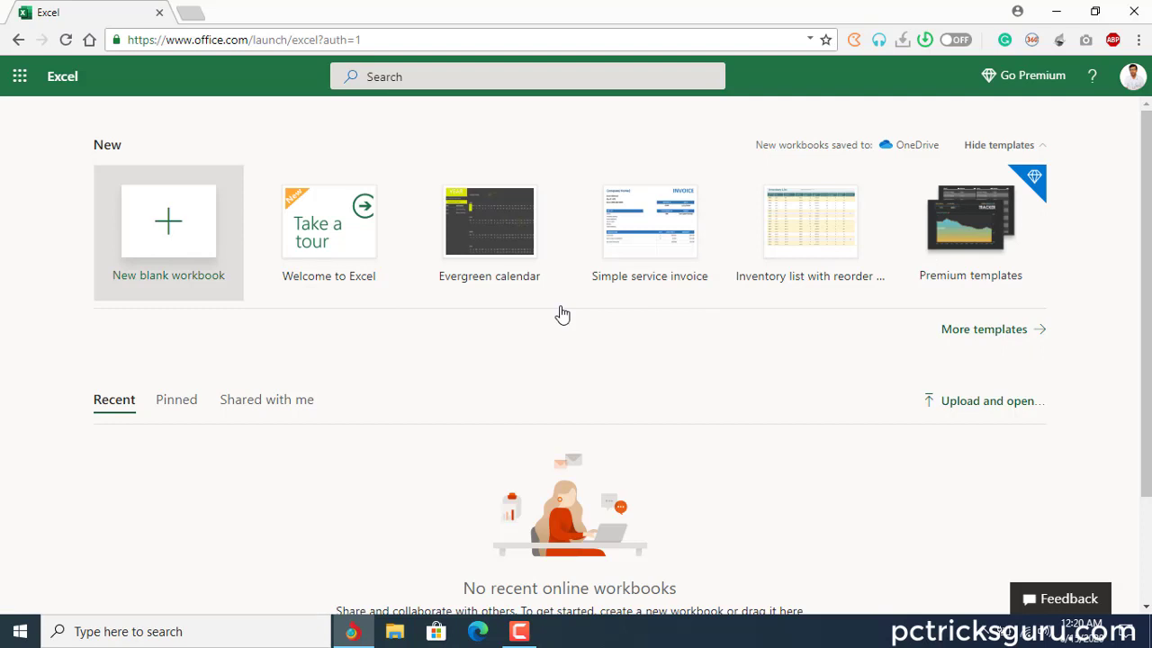
click(654, 234)
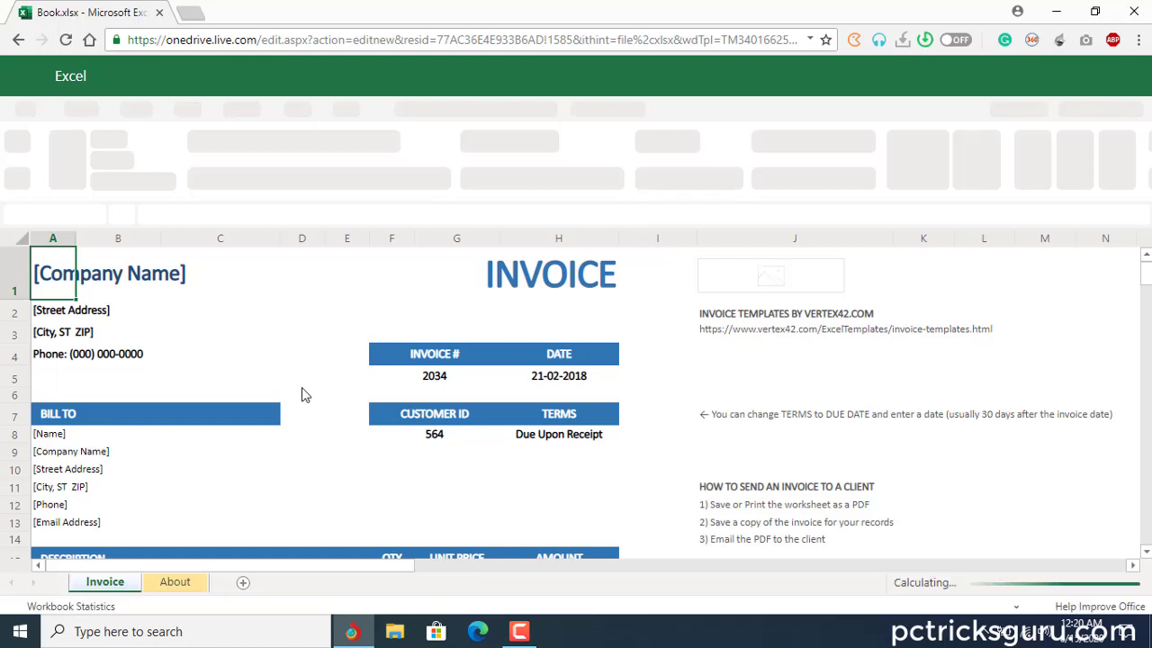
- Inspect the invoice header cells near the company address, C2 and E5
click(277, 375)
click(241, 313)
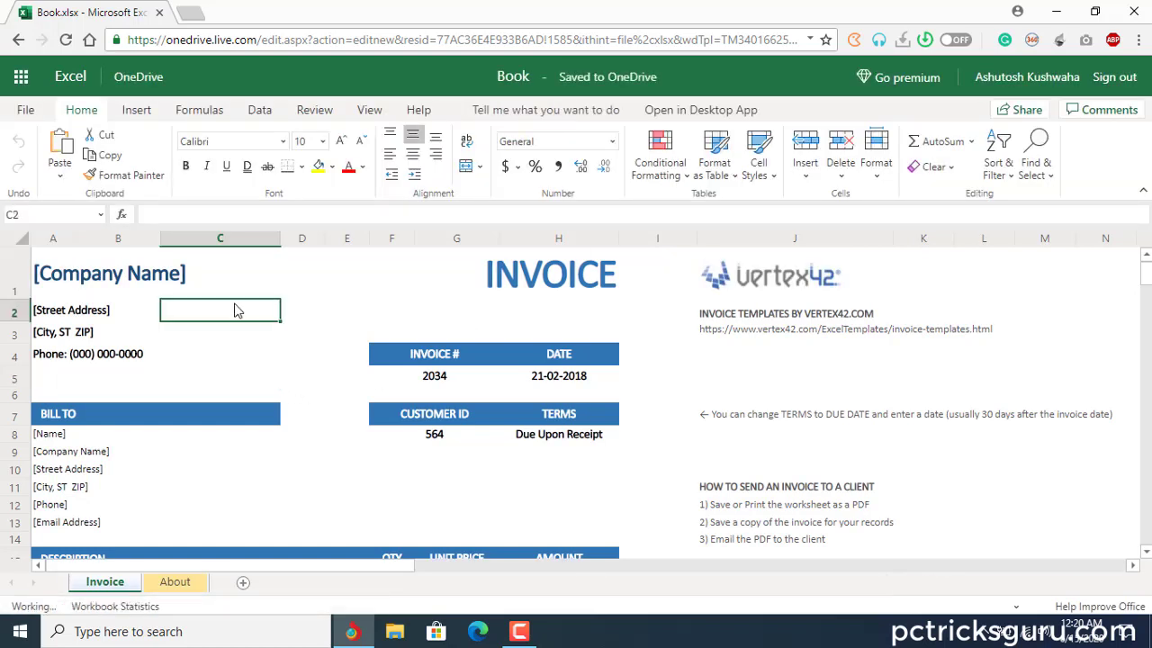
click(347, 384)
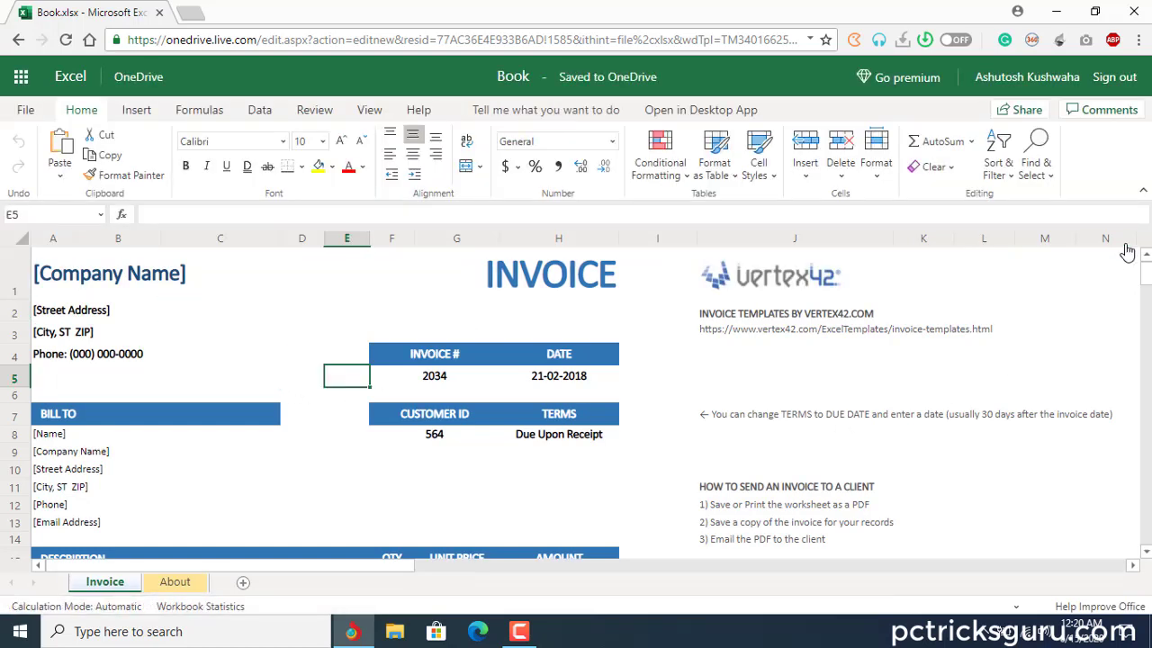
scroll(1148, 284, down, 1)
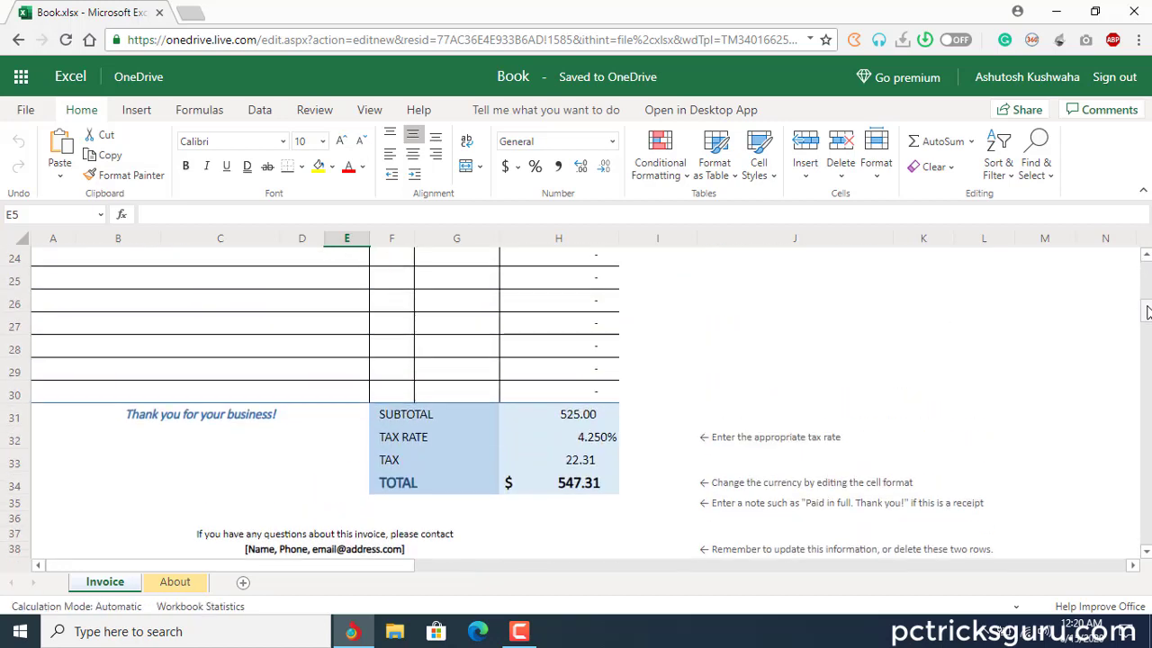
drag(1147, 285, 1148, 294)
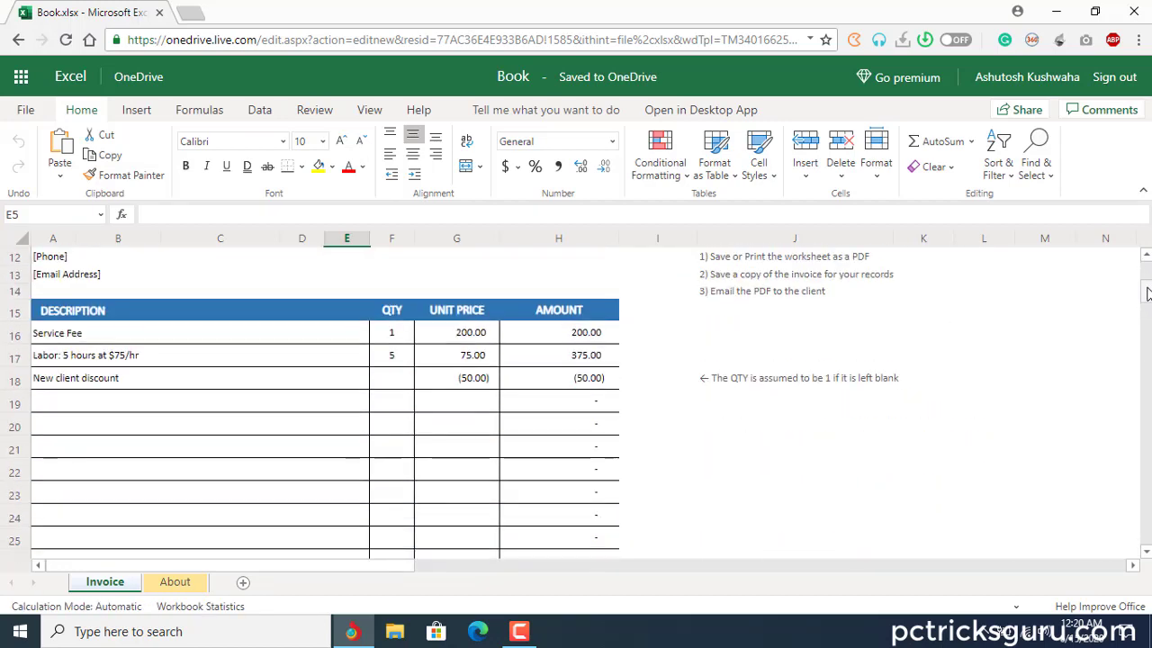
- Inspect line-item cells G16, G18, H17 and H19, then scroll through the totals
click(369, 423)
click(450, 385)
click(470, 342)
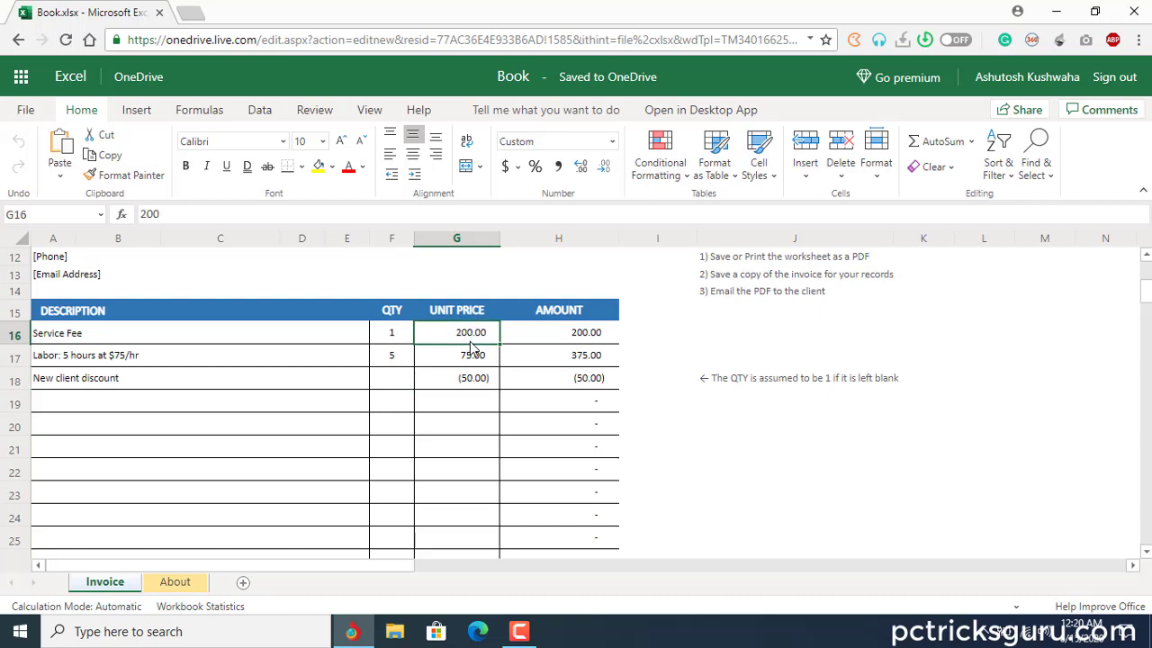
click(544, 353)
click(554, 405)
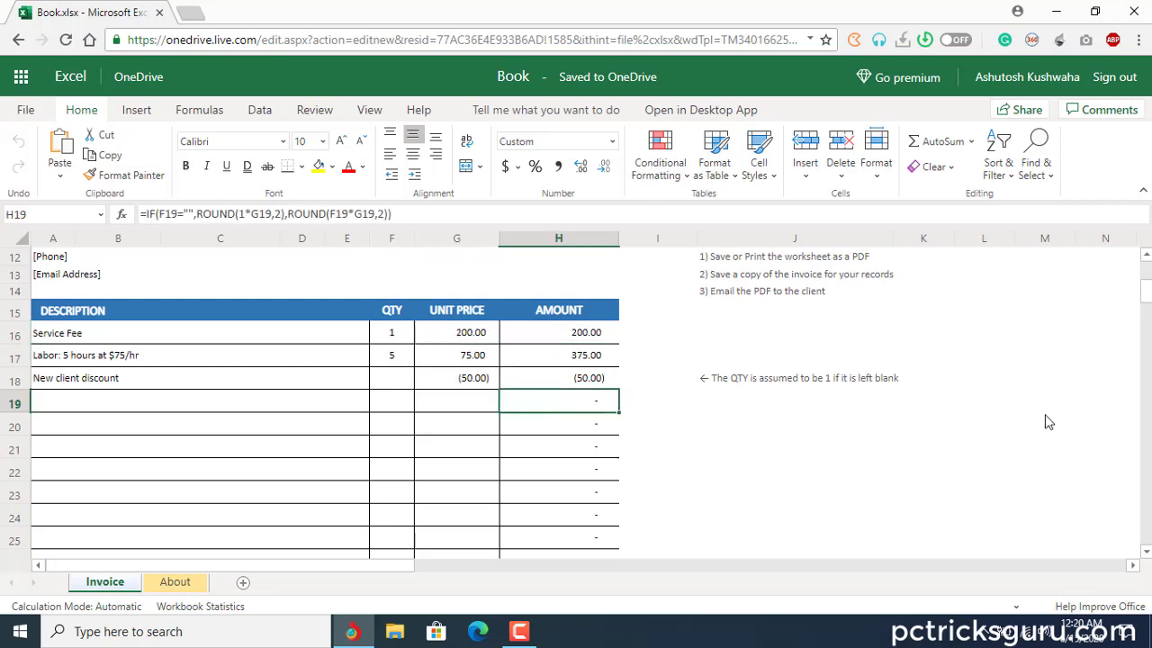
scroll(1148, 297, down, 5)
scroll(1148, 311, down, 2)
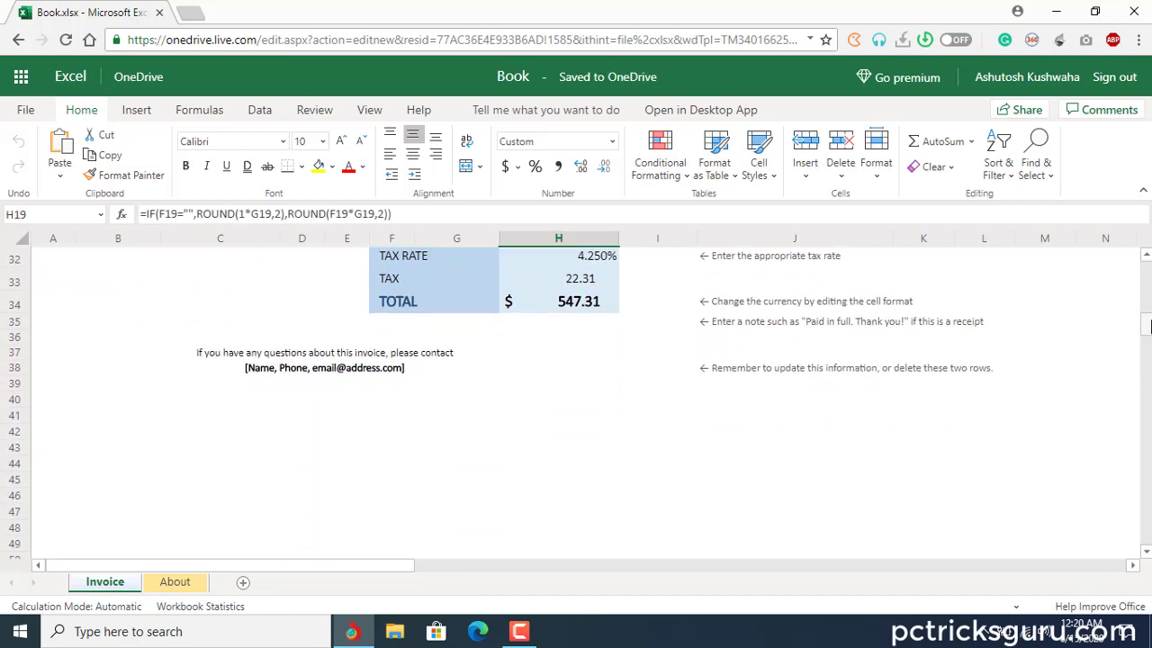
scroll(1148, 323, down, 3)
scroll(1148, 335, up, 5)
scroll(1149, 336, up, 4)
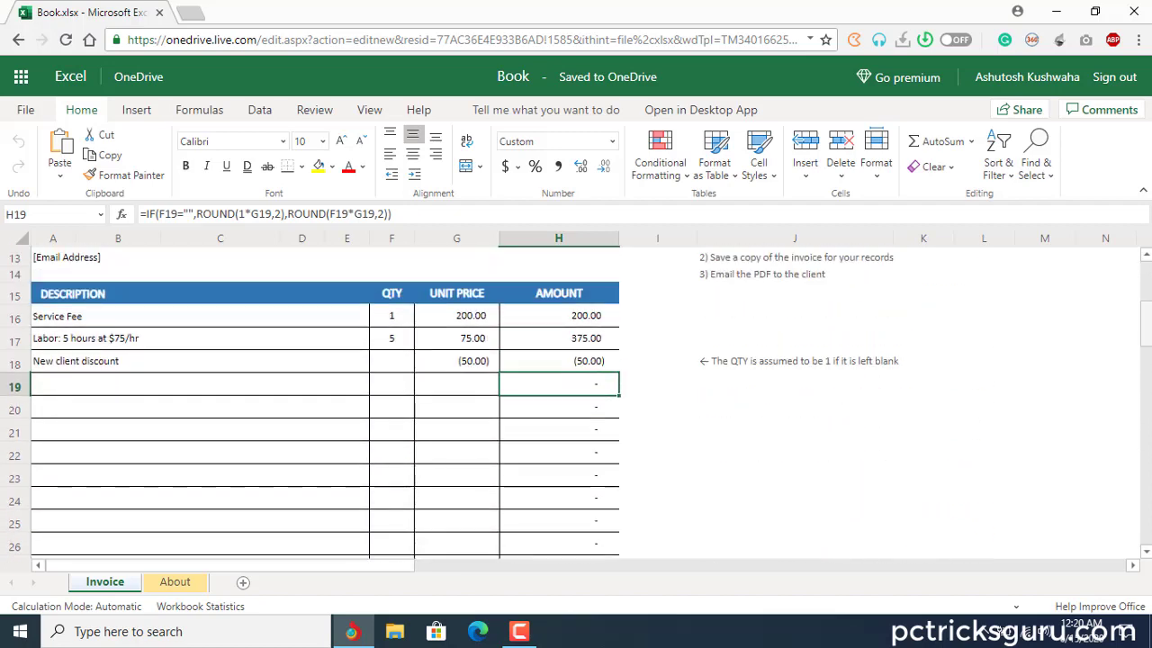
- Add a new blank sheet and enter an addition formula giving 55 in D5
click(175, 582)
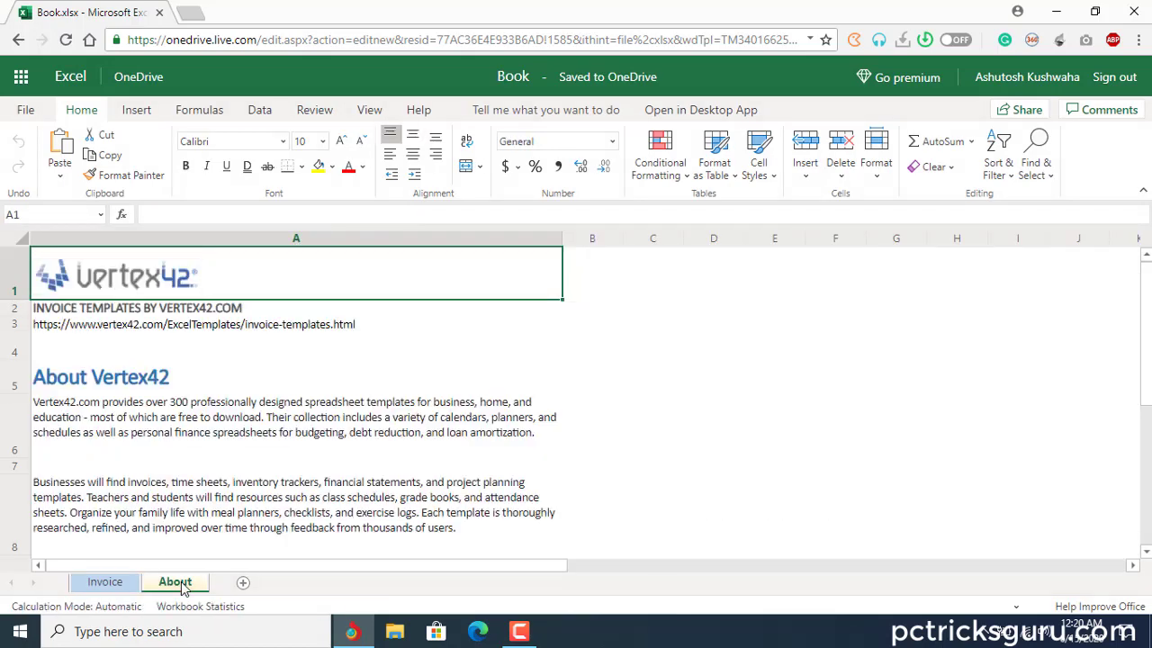
click(243, 582)
click(272, 321)
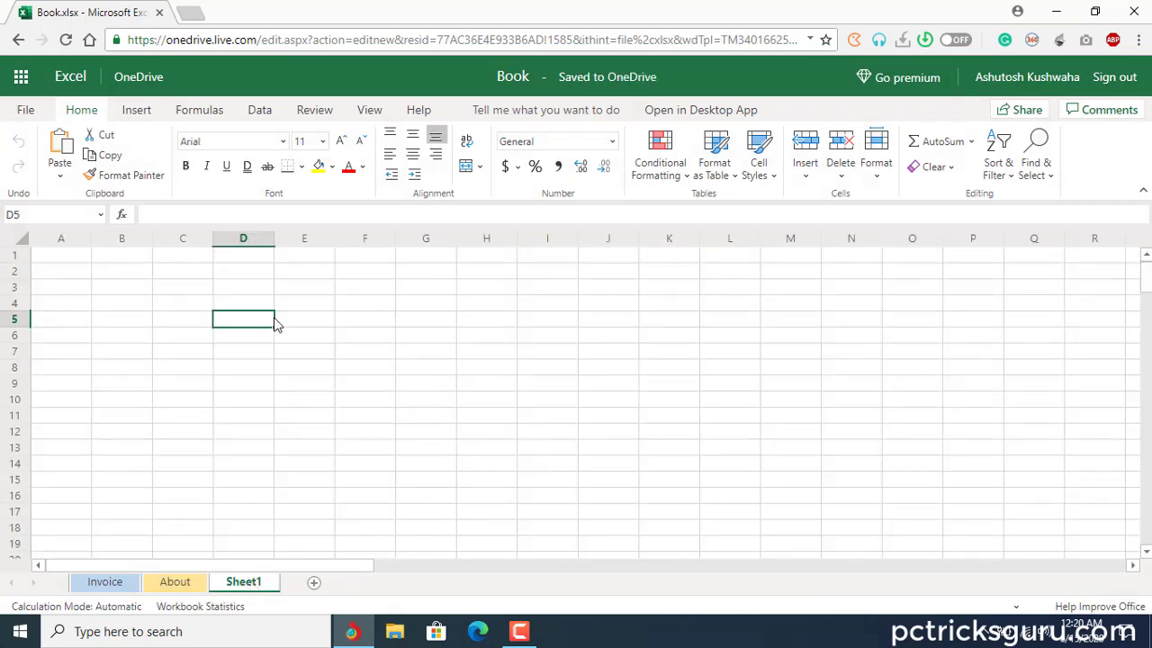
text(=50)
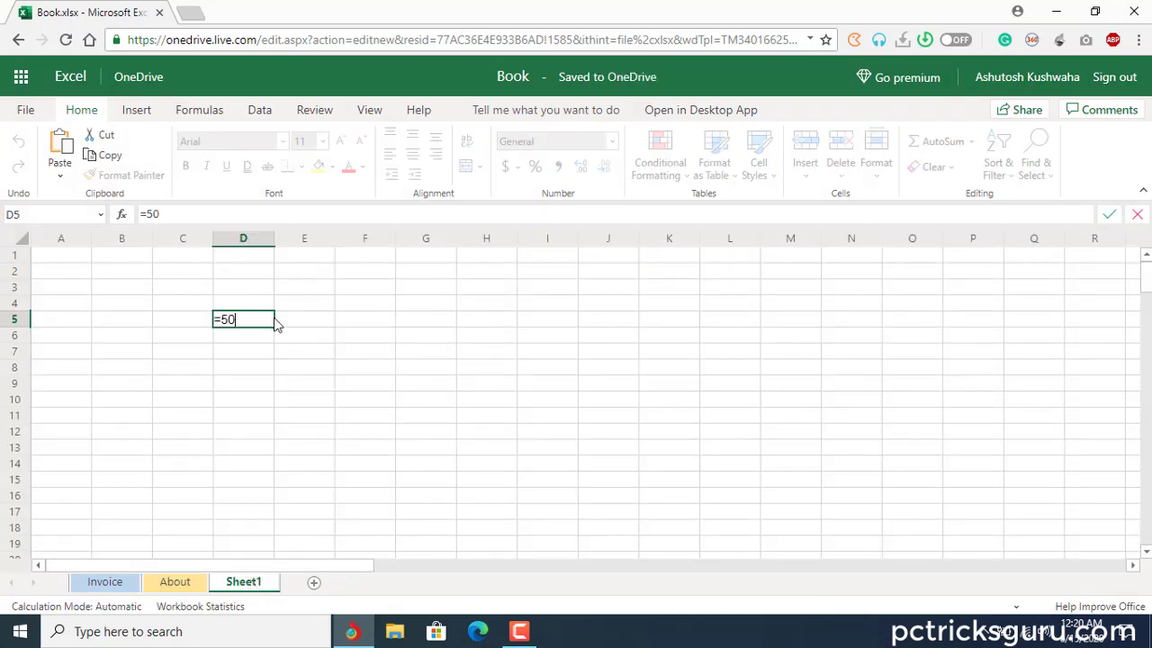
text(+5)
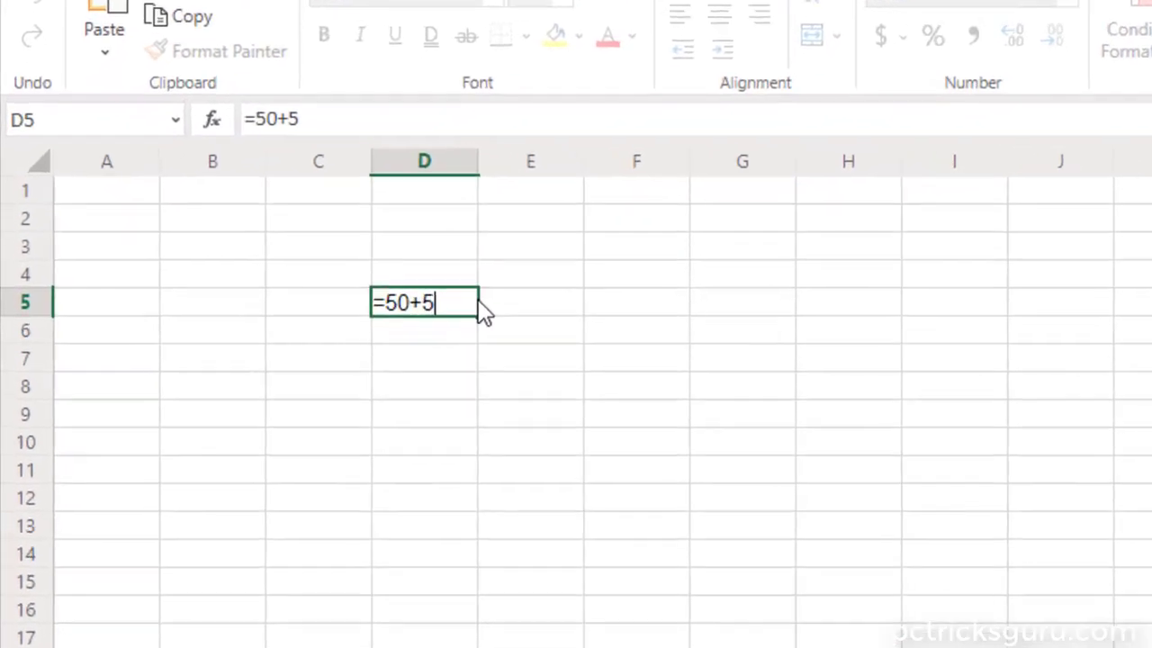
key(Return)
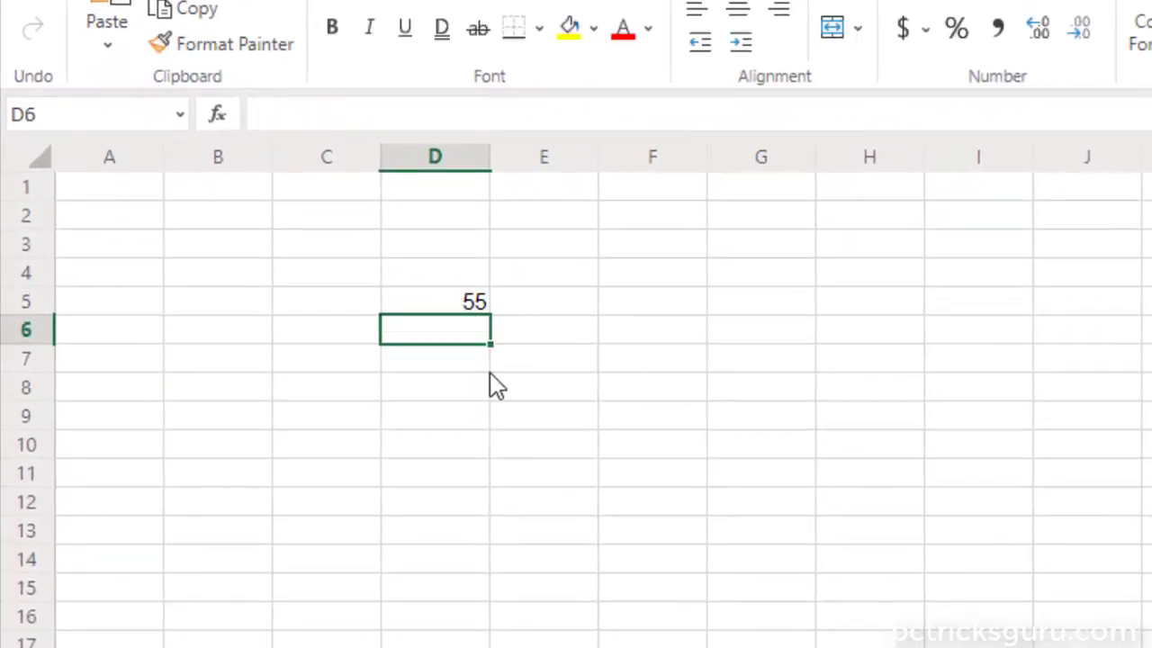
- Enter =CONCATENATE("Hello"," World") in cell D7
click(447, 351)
text(=)
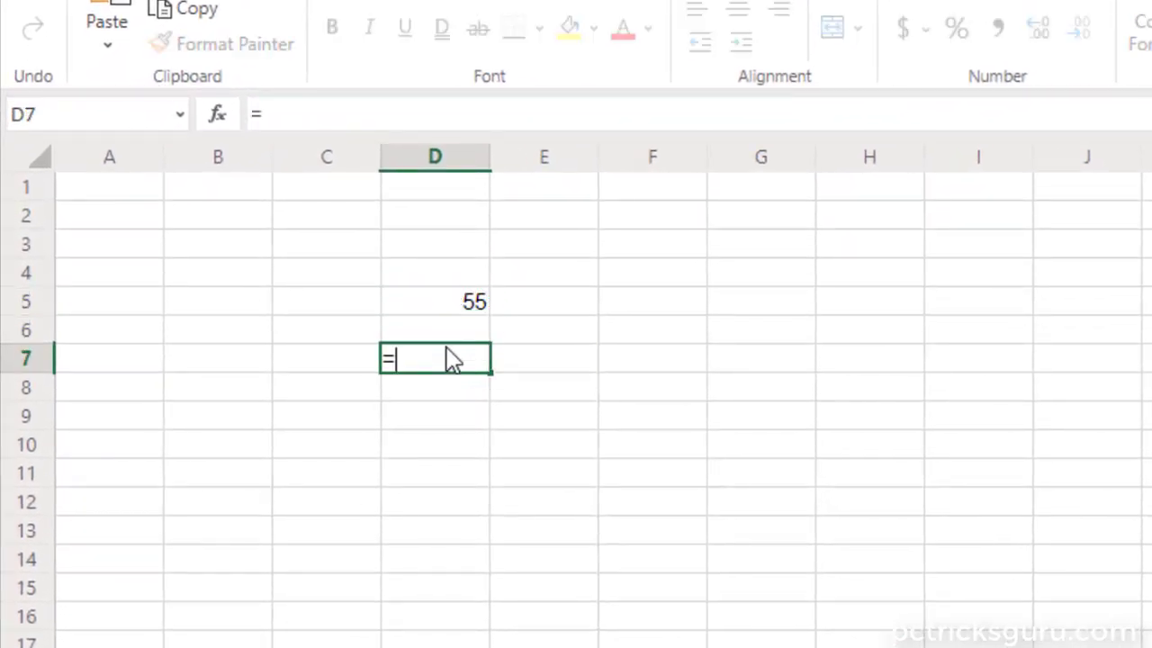
text(co)
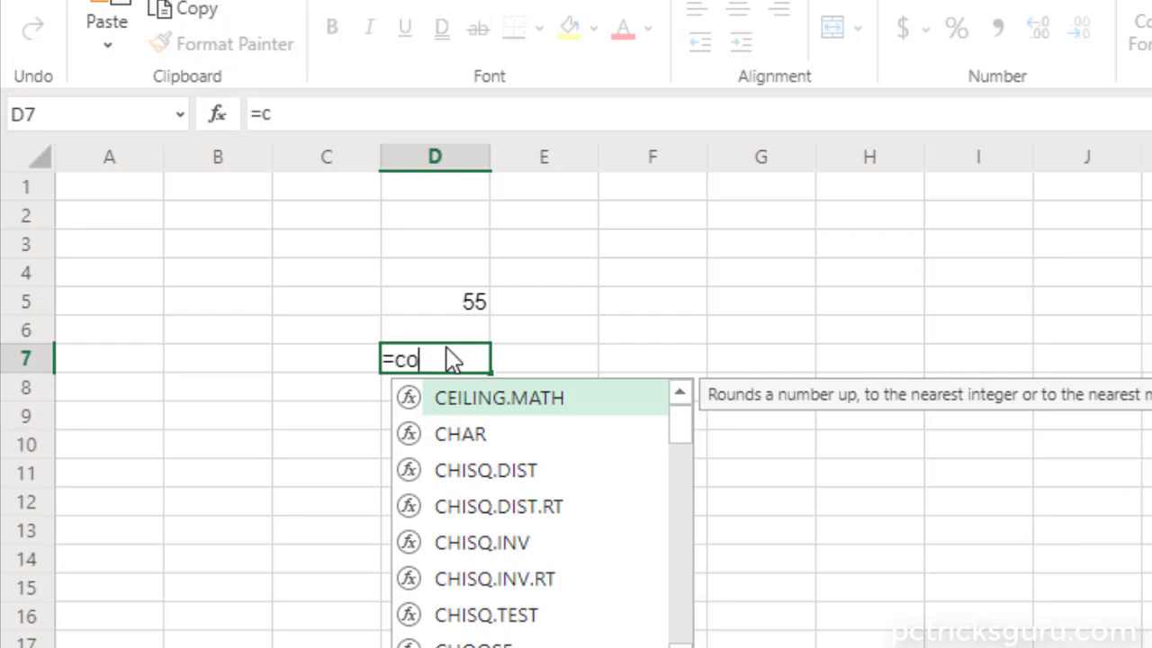
text(n)
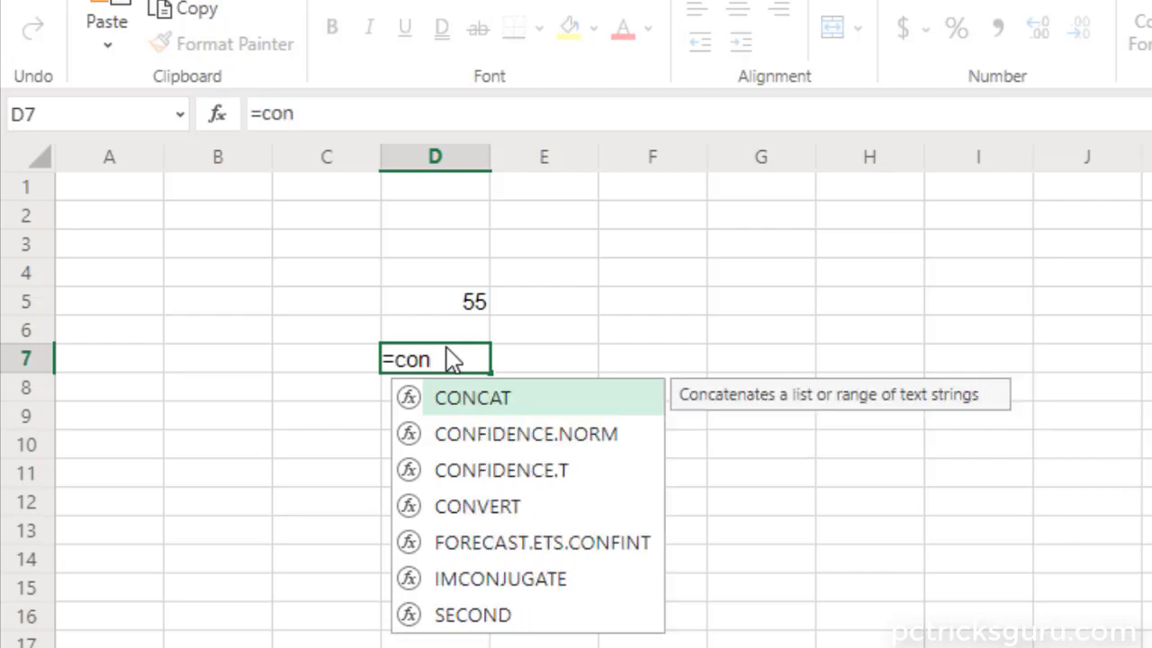
text(cate)
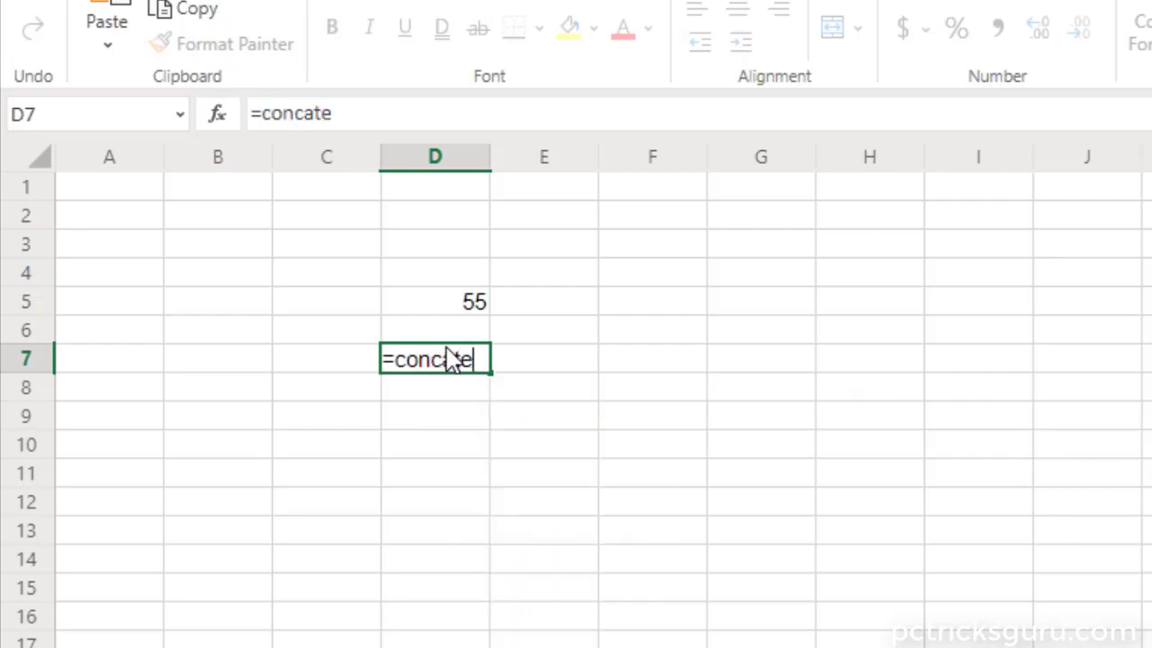
text(nate)
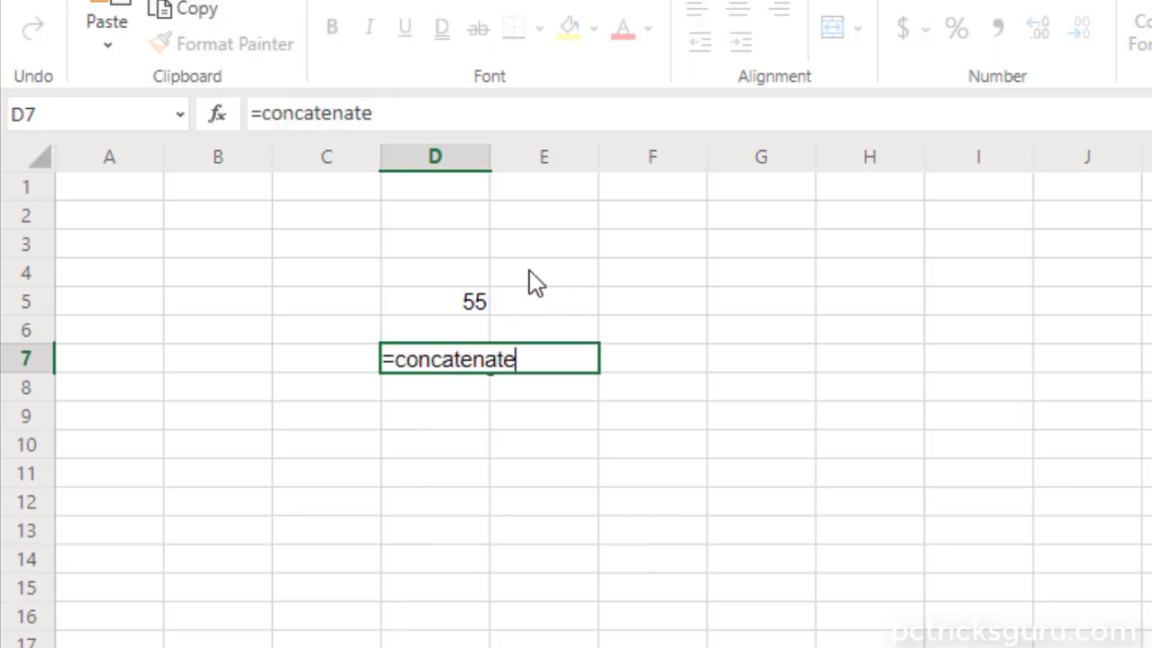
text(()
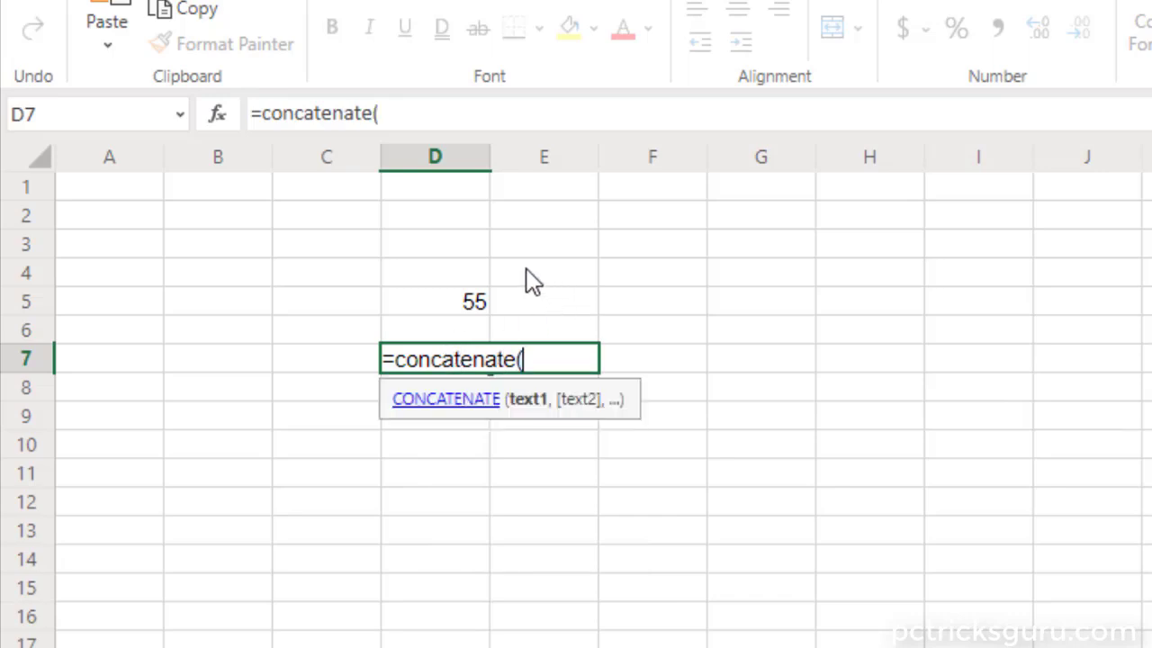
text(")
text(Hello)
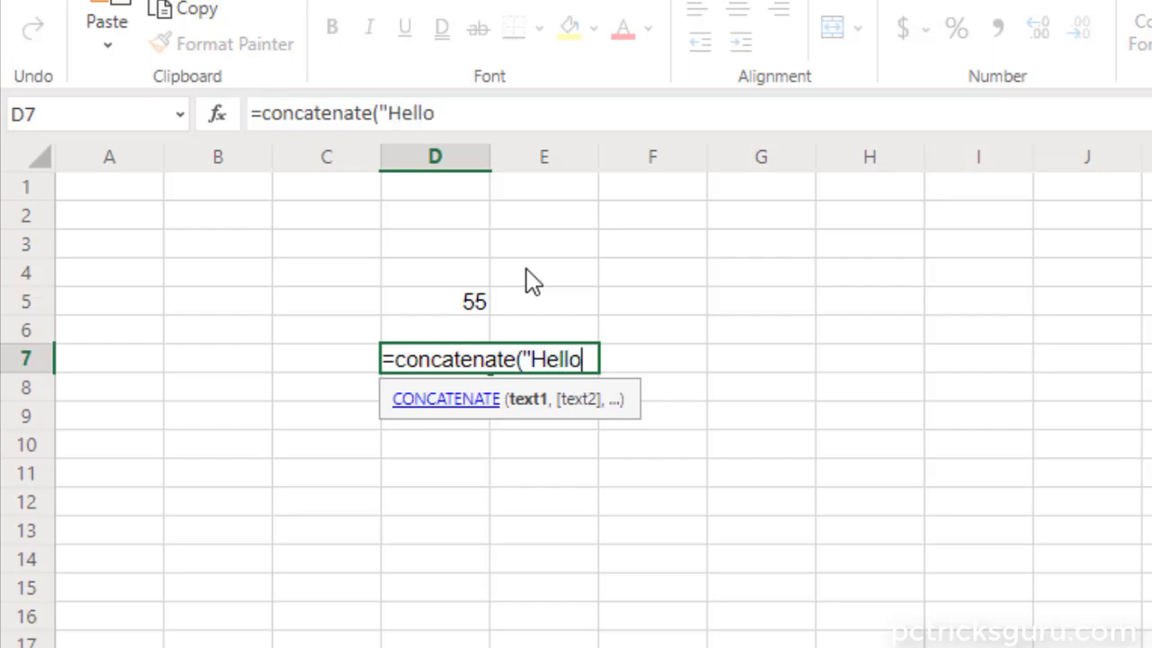
text(",)
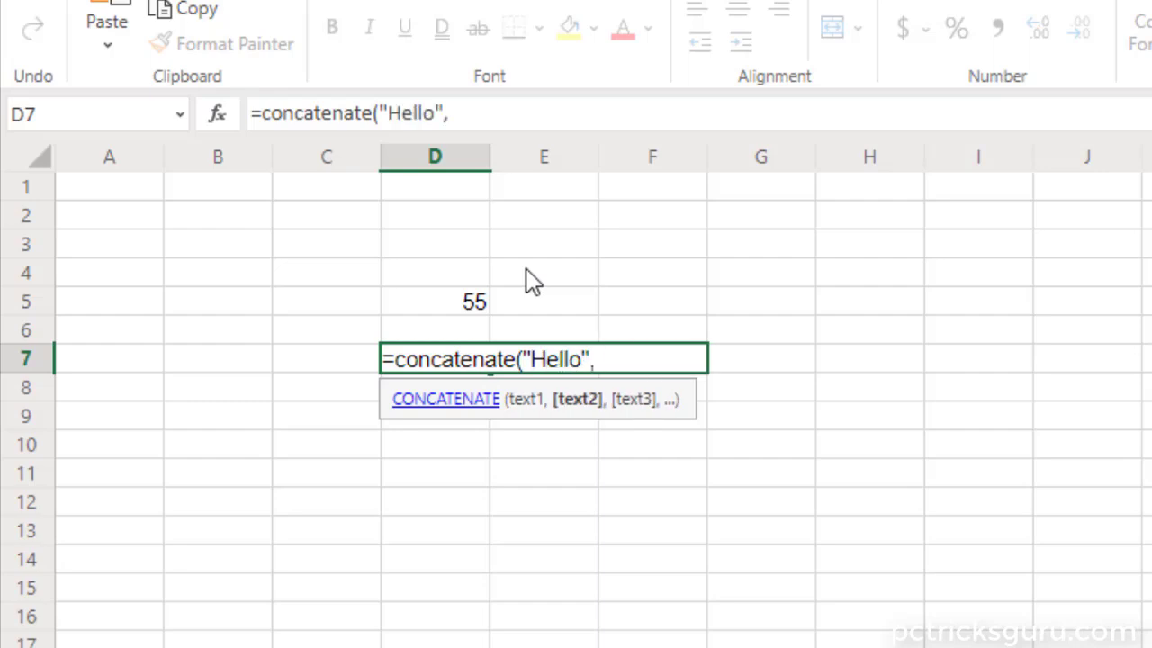
key(BackSpace)
text(,)
text(" W)
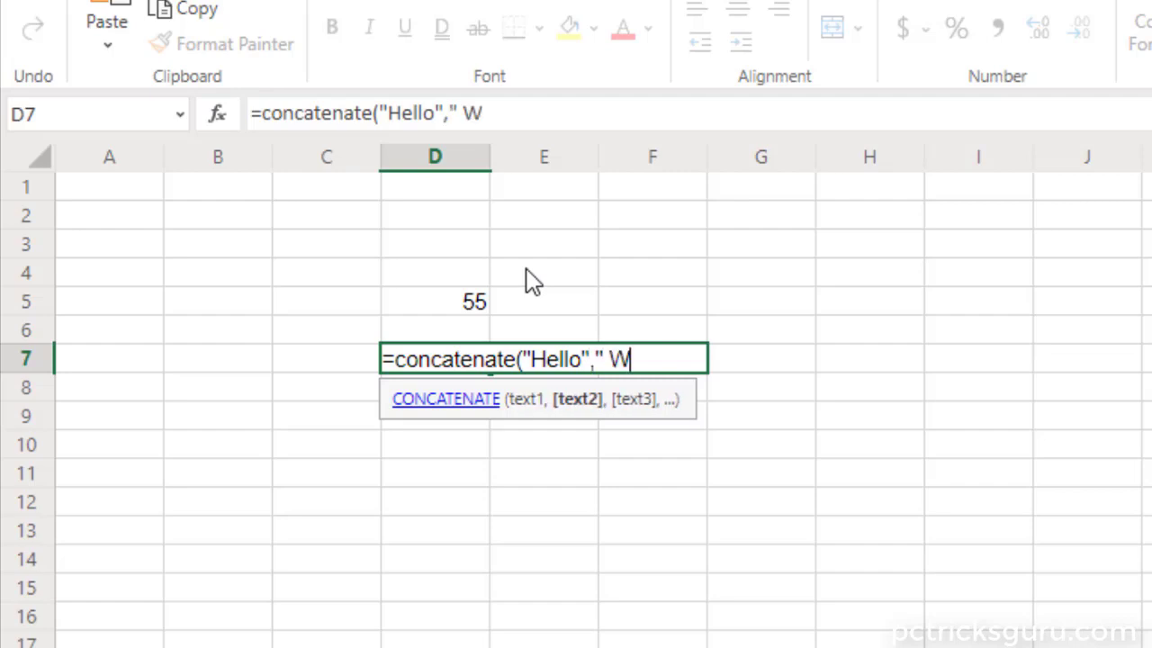
text(orld)
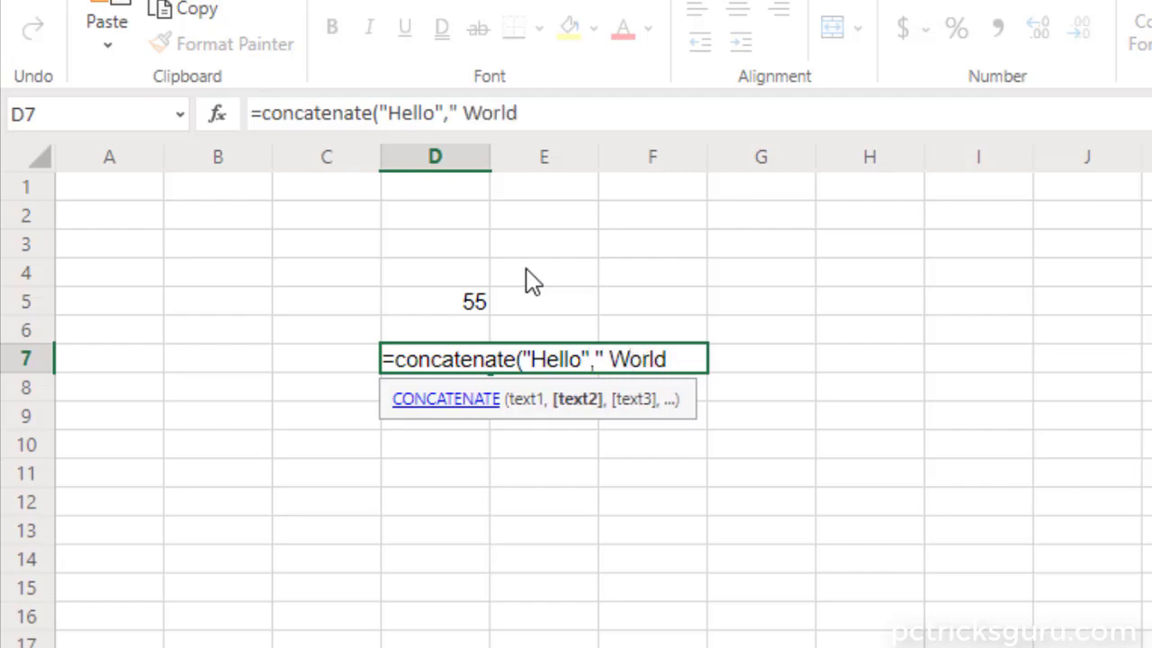
text())
key(Return)
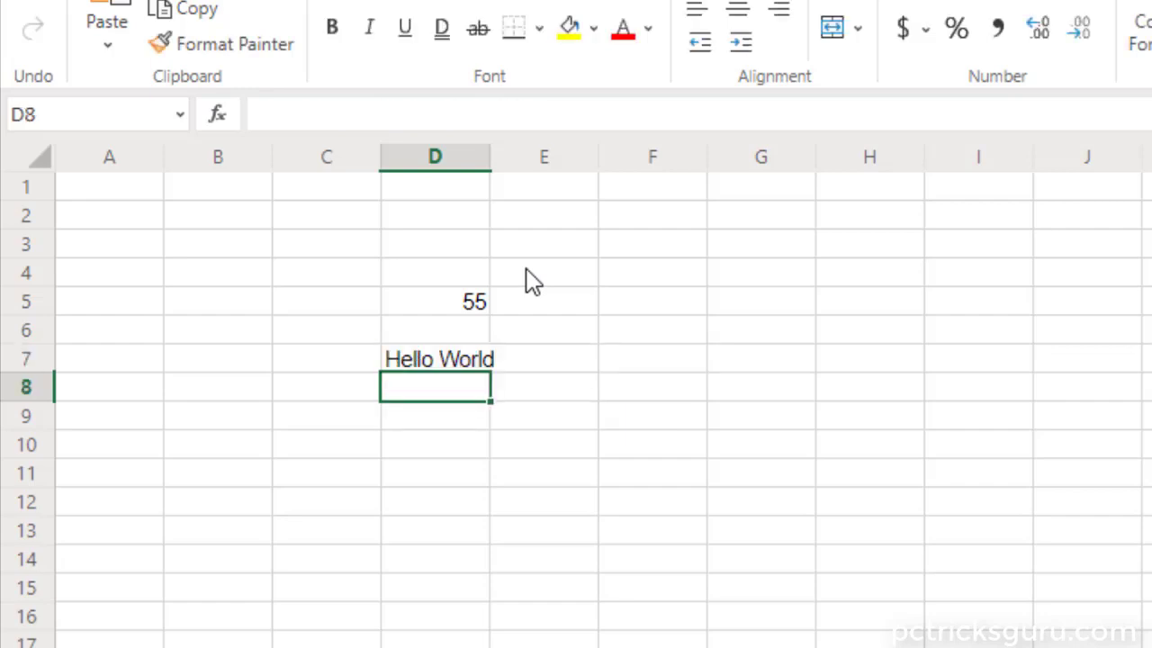
click(477, 365)
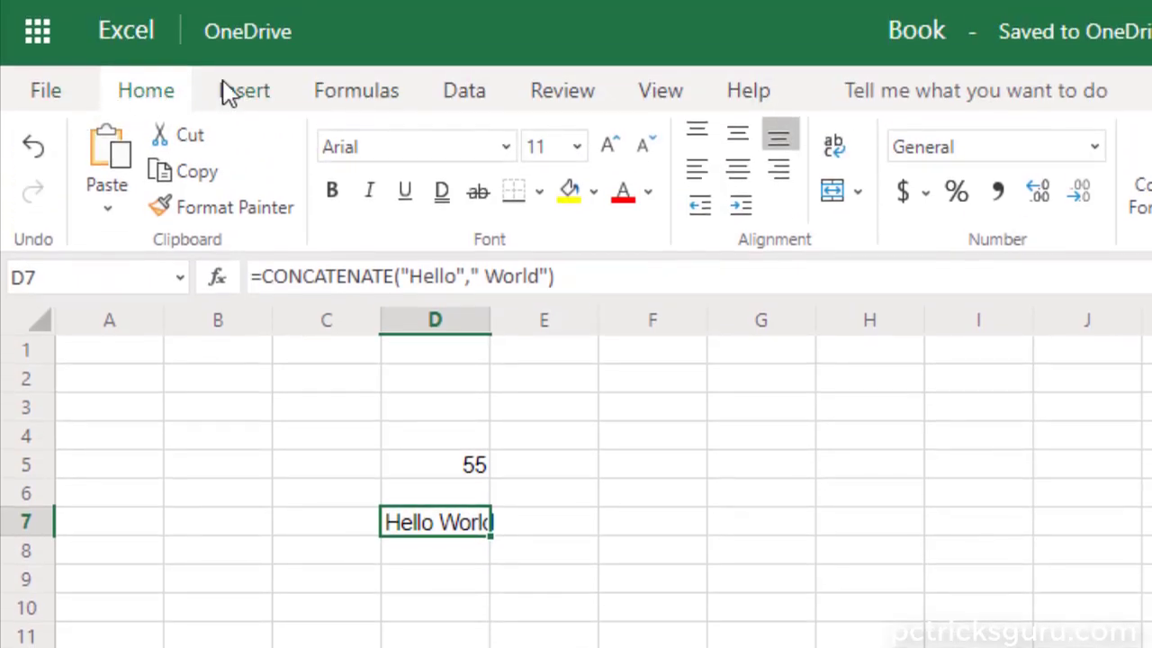
click(230, 90)
click(334, 90)
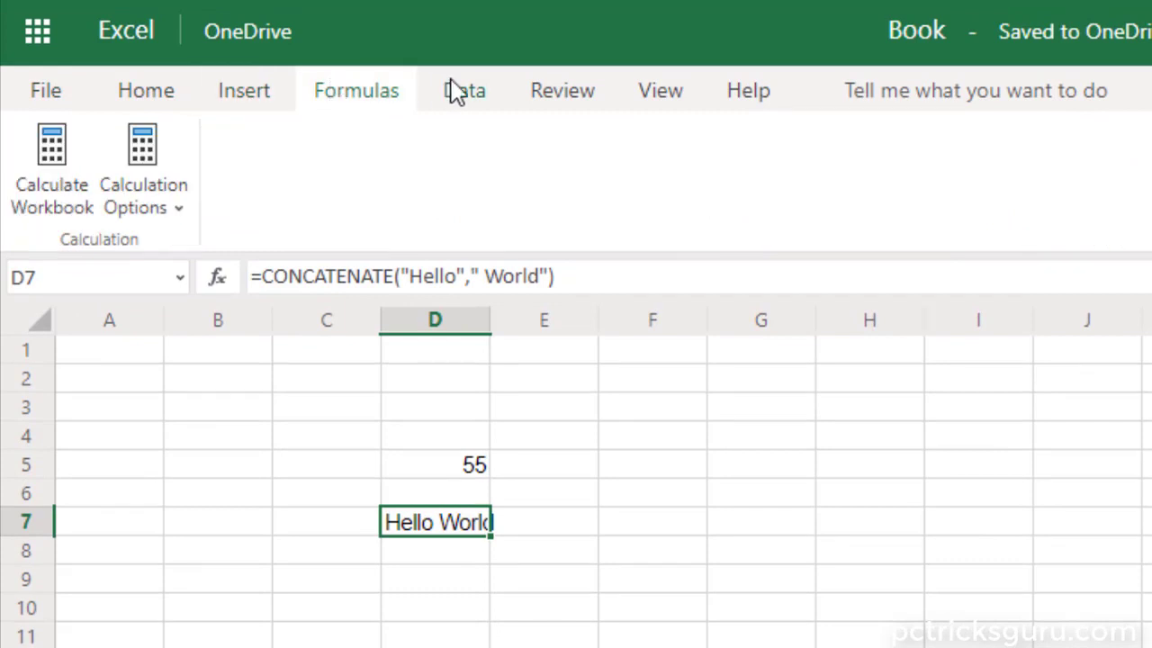
click(450, 90)
click(556, 96)
click(662, 94)
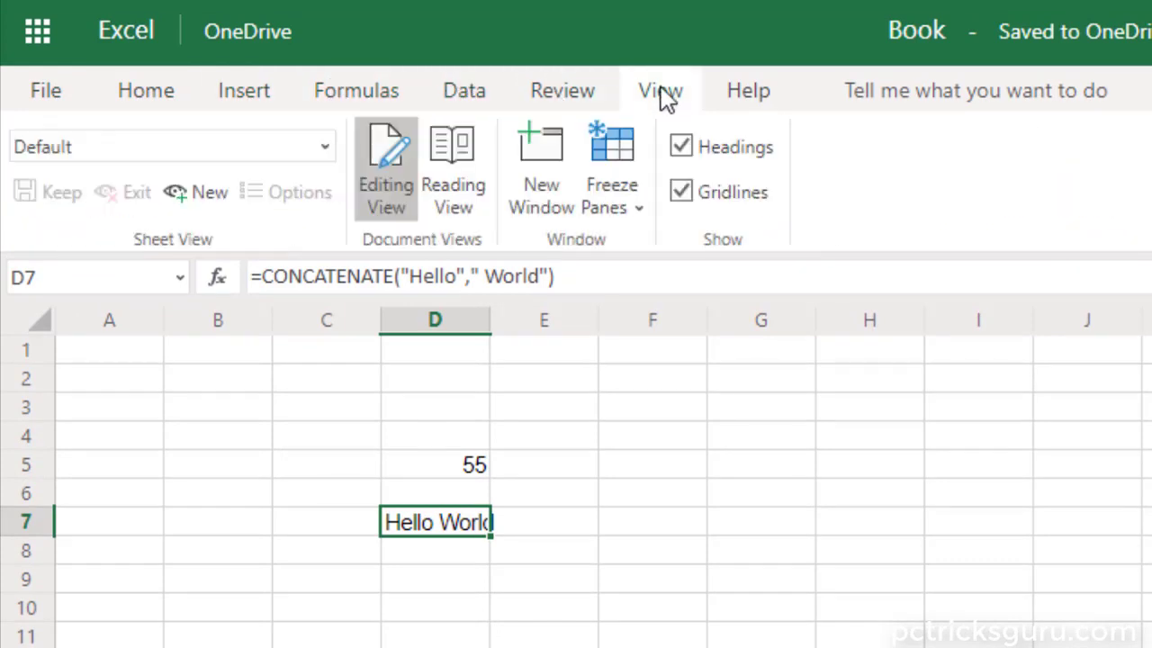
click(739, 94)
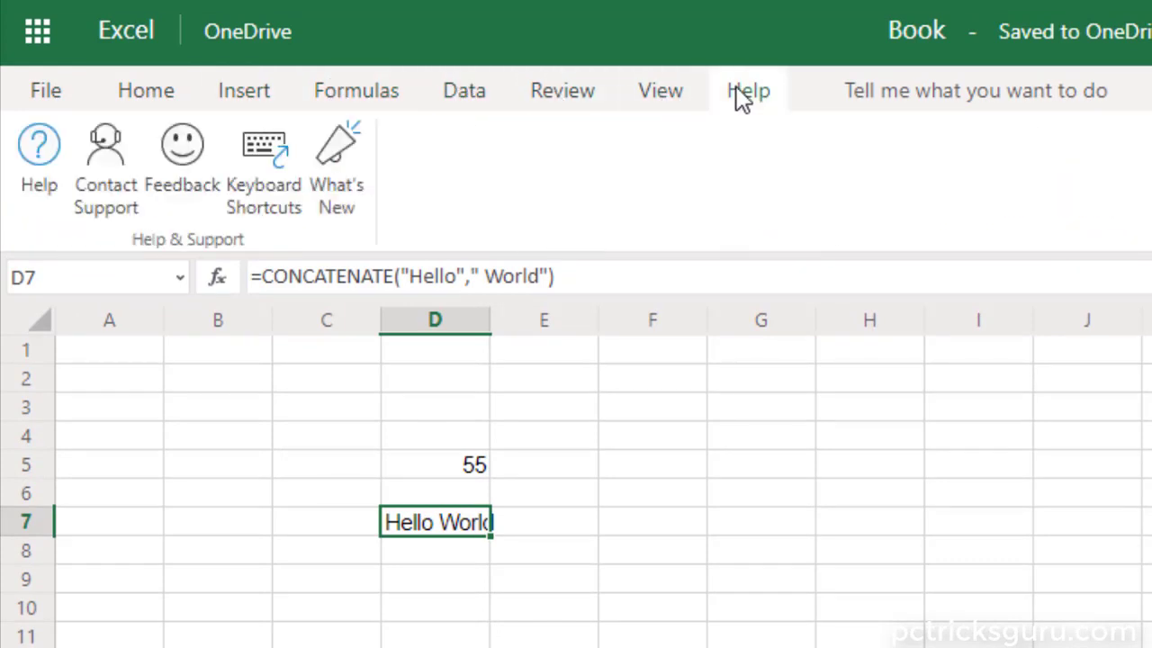
click(68, 91)
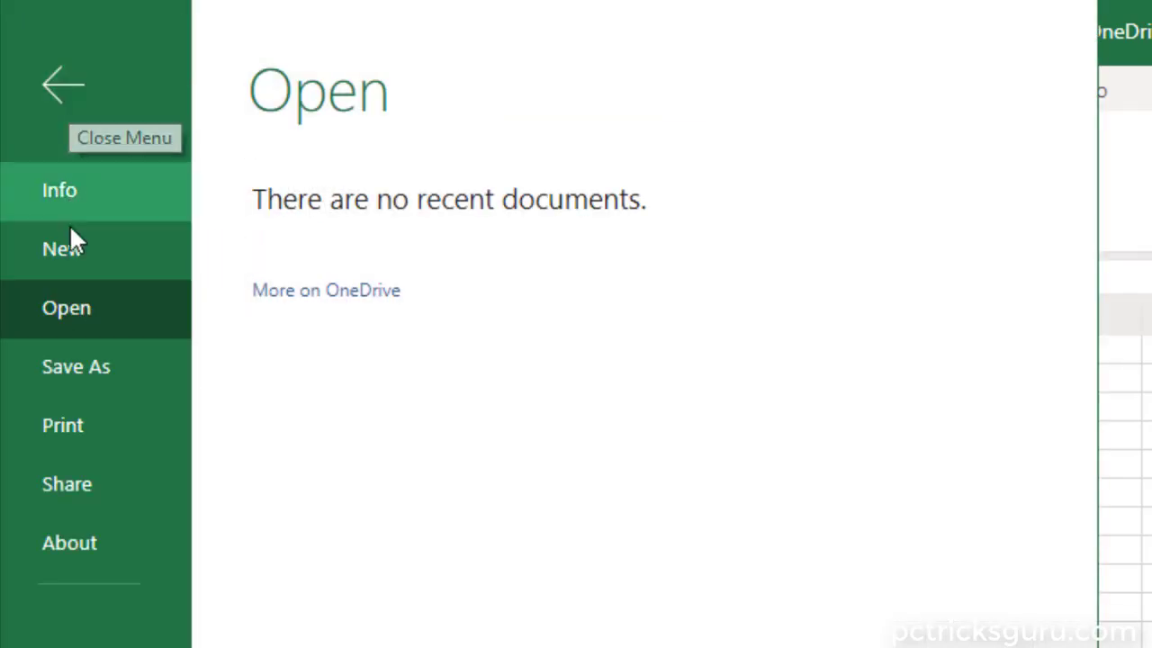
click(72, 369)
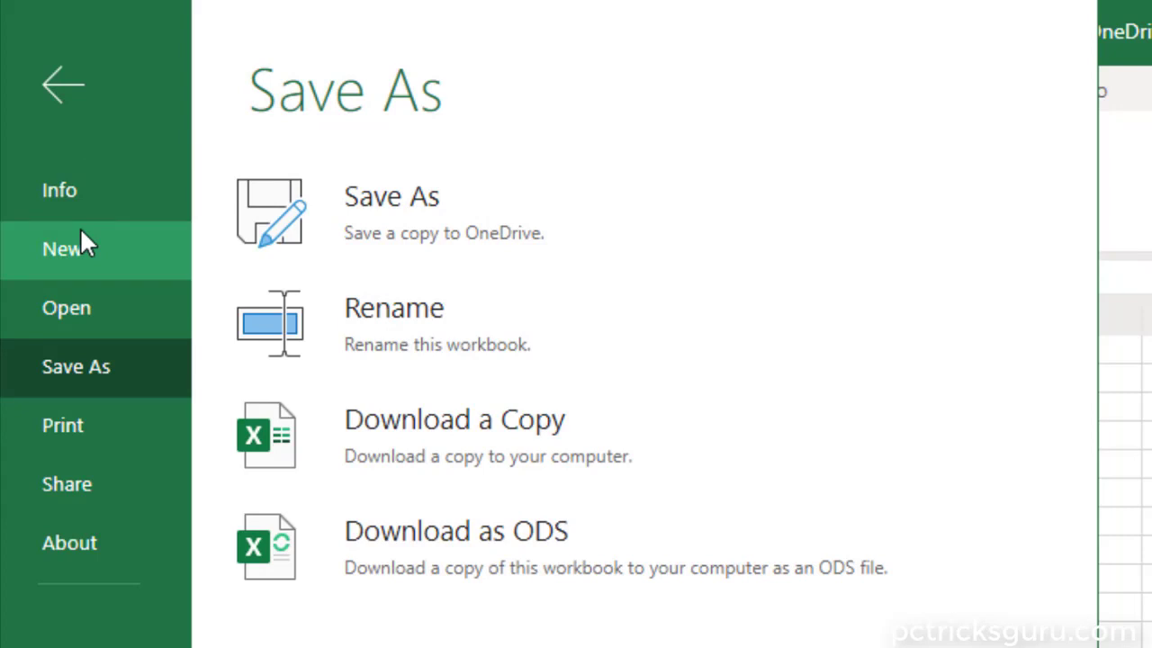
click(43, 99)
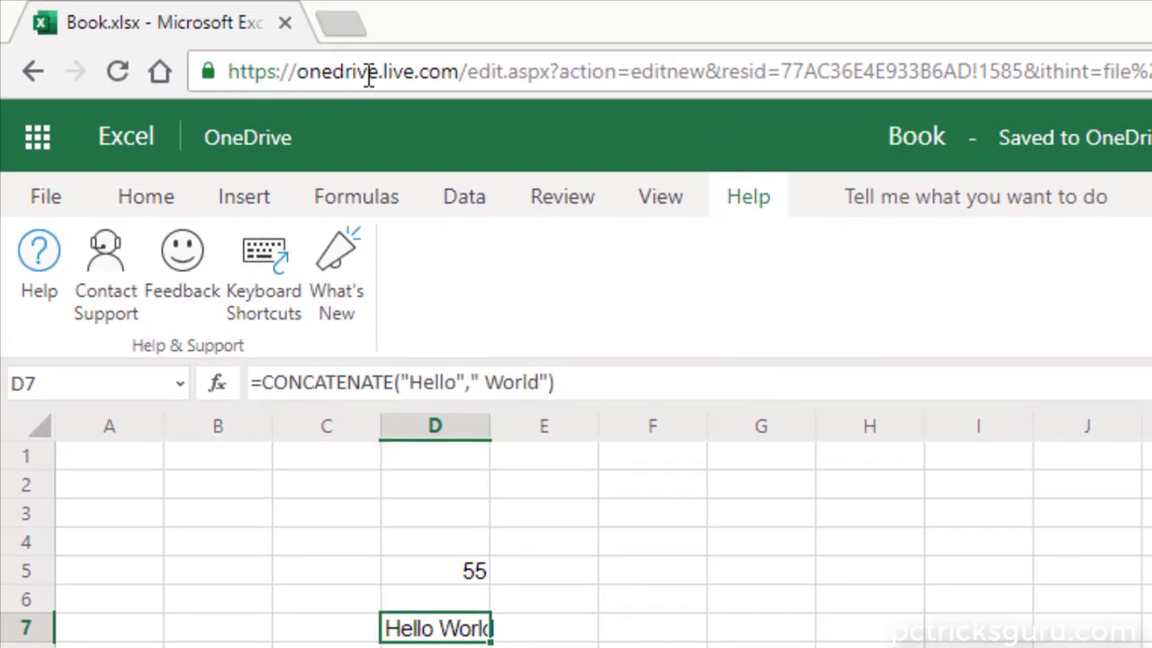
- Begin entering the office.com address in Chrome's address bar
click(369, 72)
text(o)
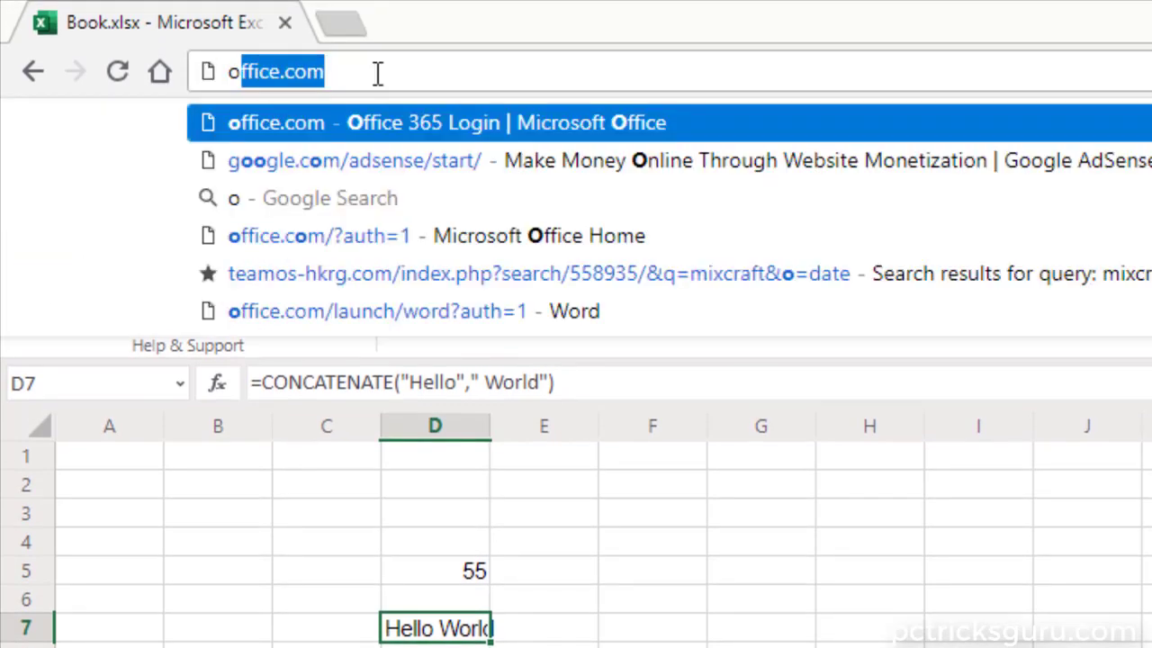
text(ffice)
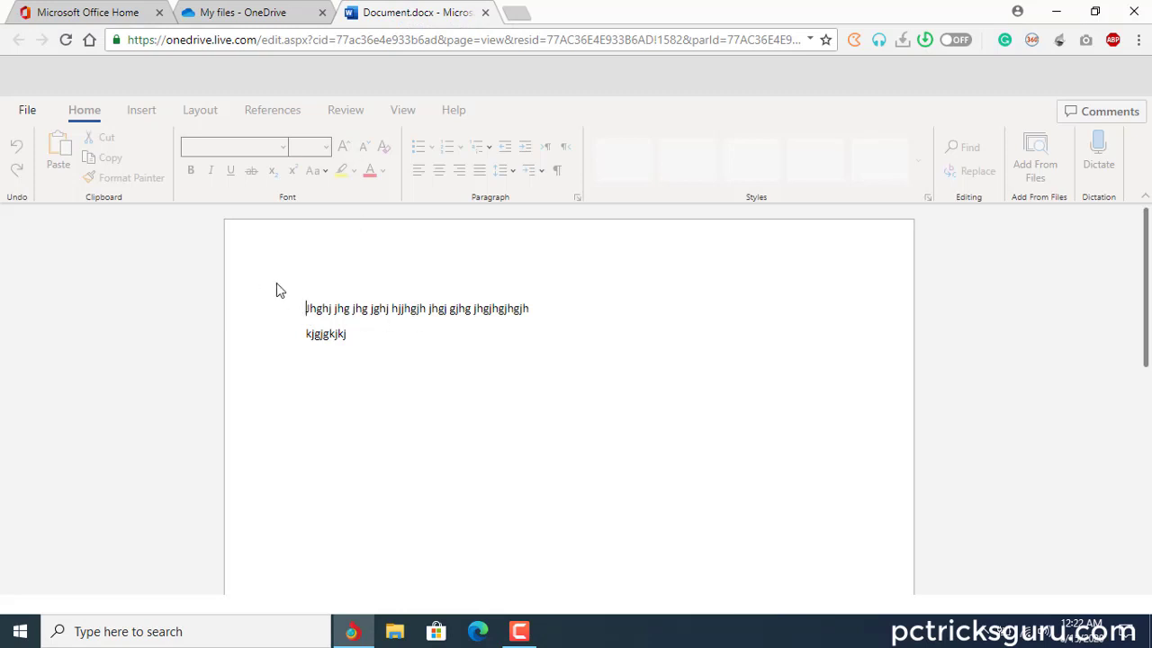
- Close the online document and download Document.docx from My files to the Desktop
click(485, 13)
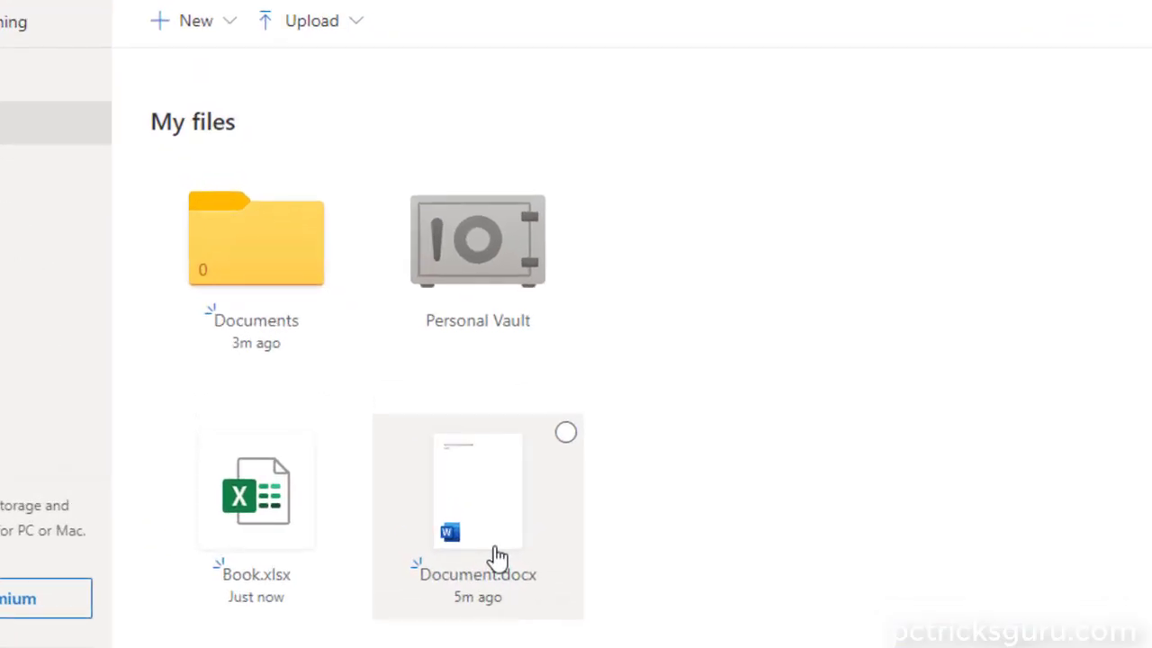
click(566, 434)
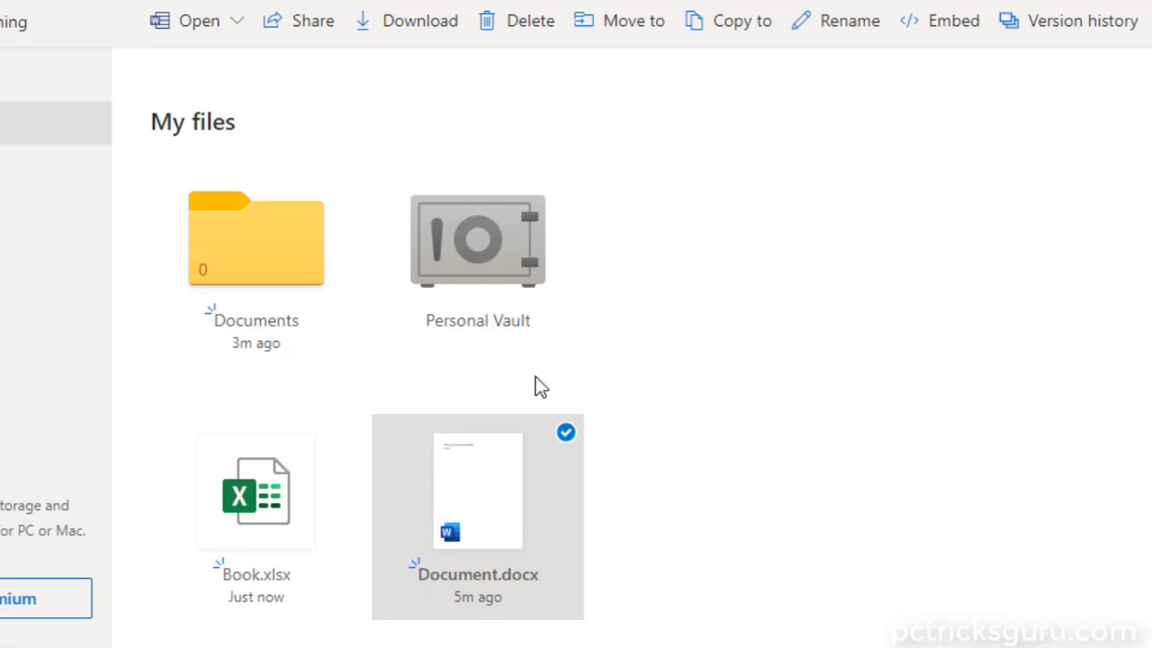
click(427, 20)
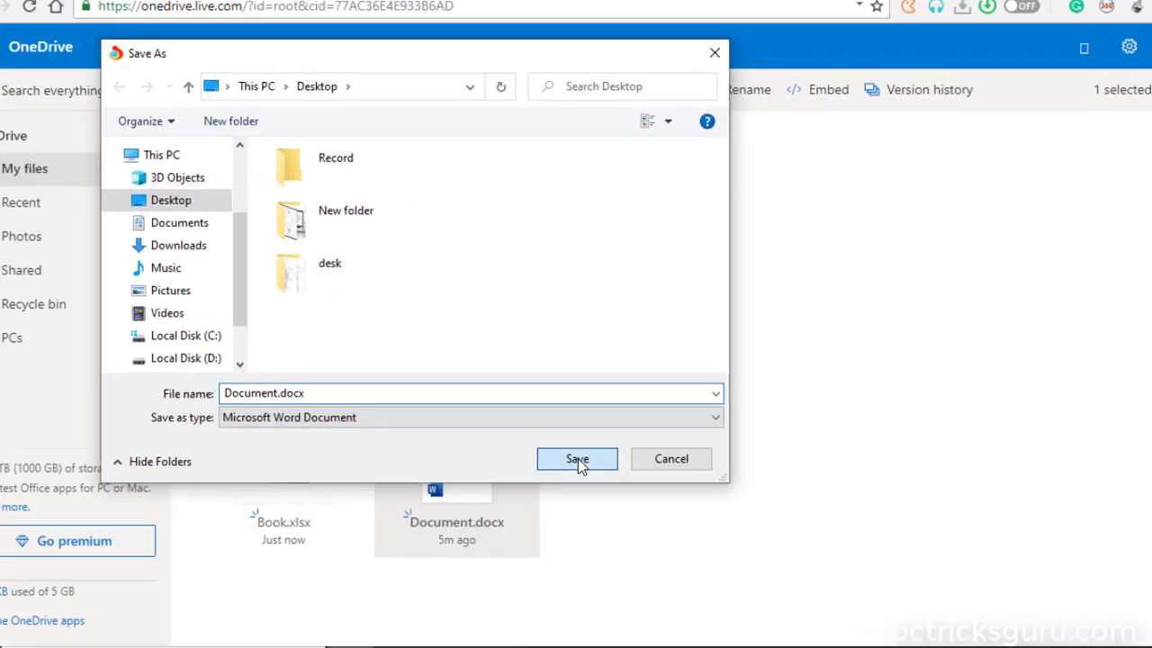
click(632, 493)
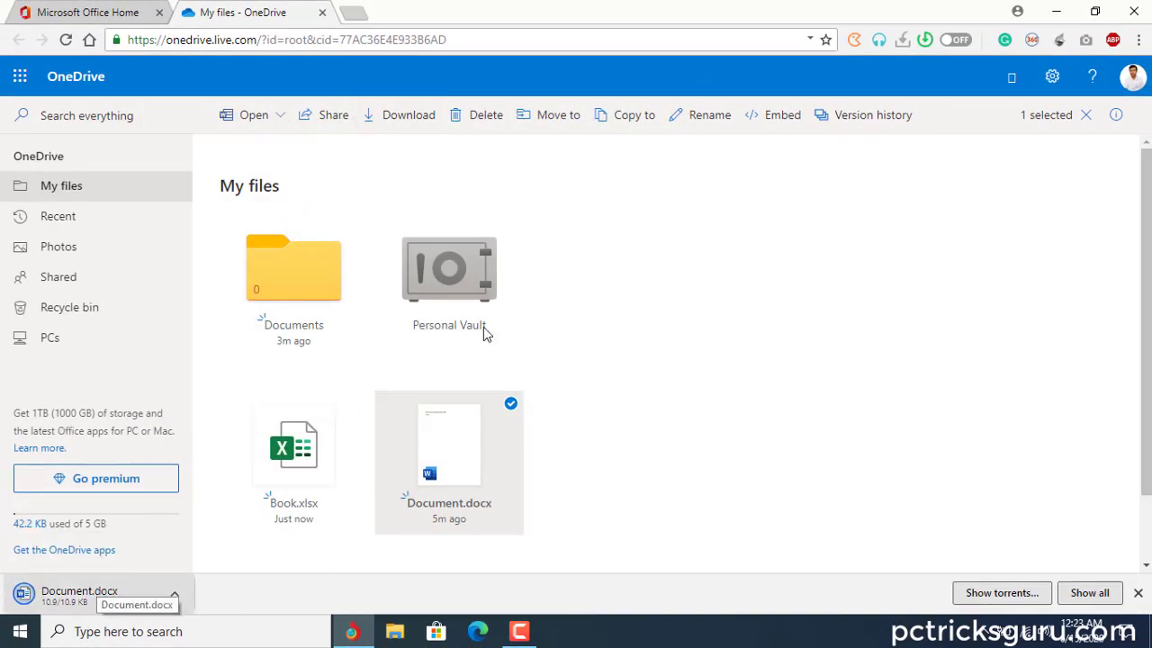
- Minimize Chrome and open the downloaded Document.docx from the Desktop in Word
click(1056, 11)
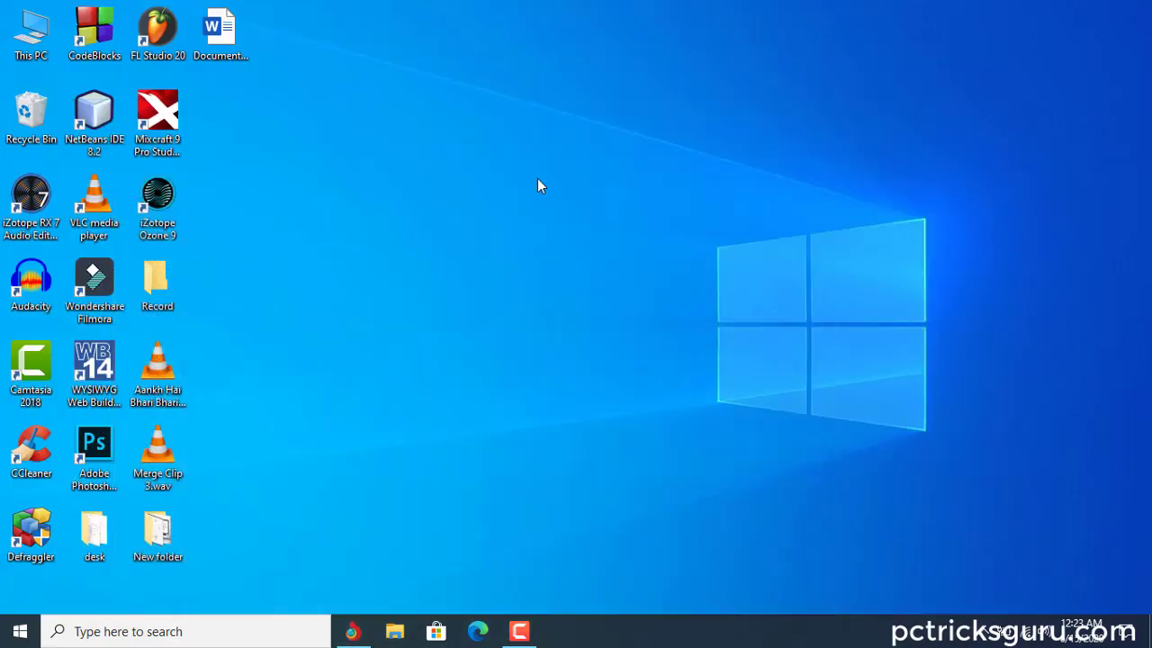
click(222, 46)
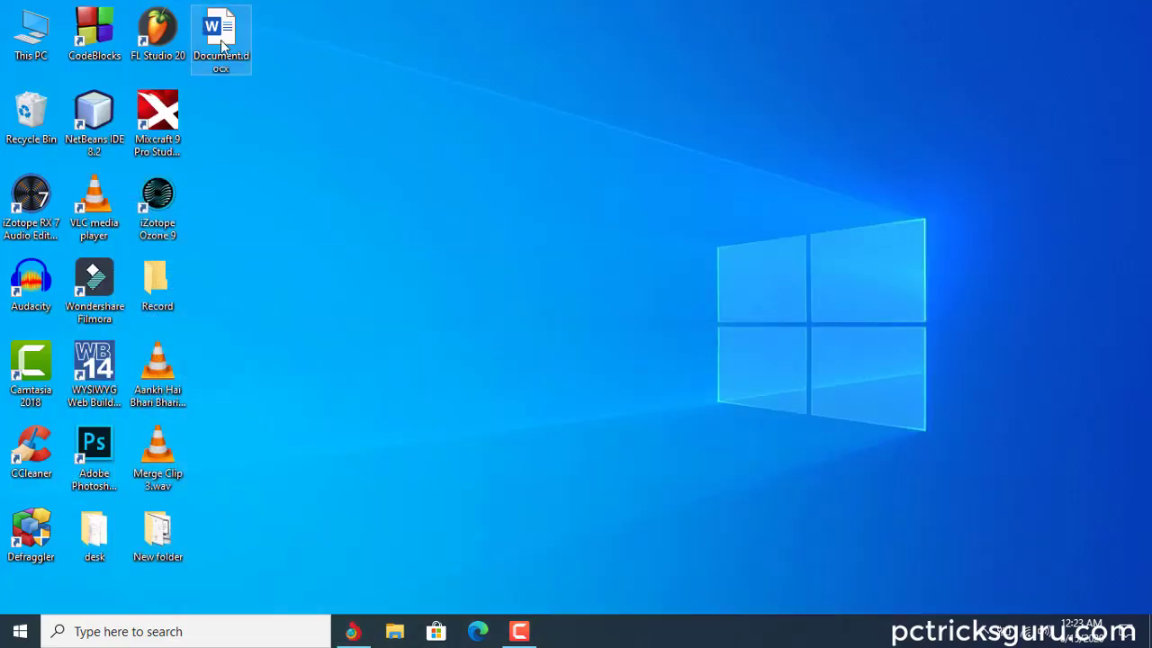
double_click(222, 47)
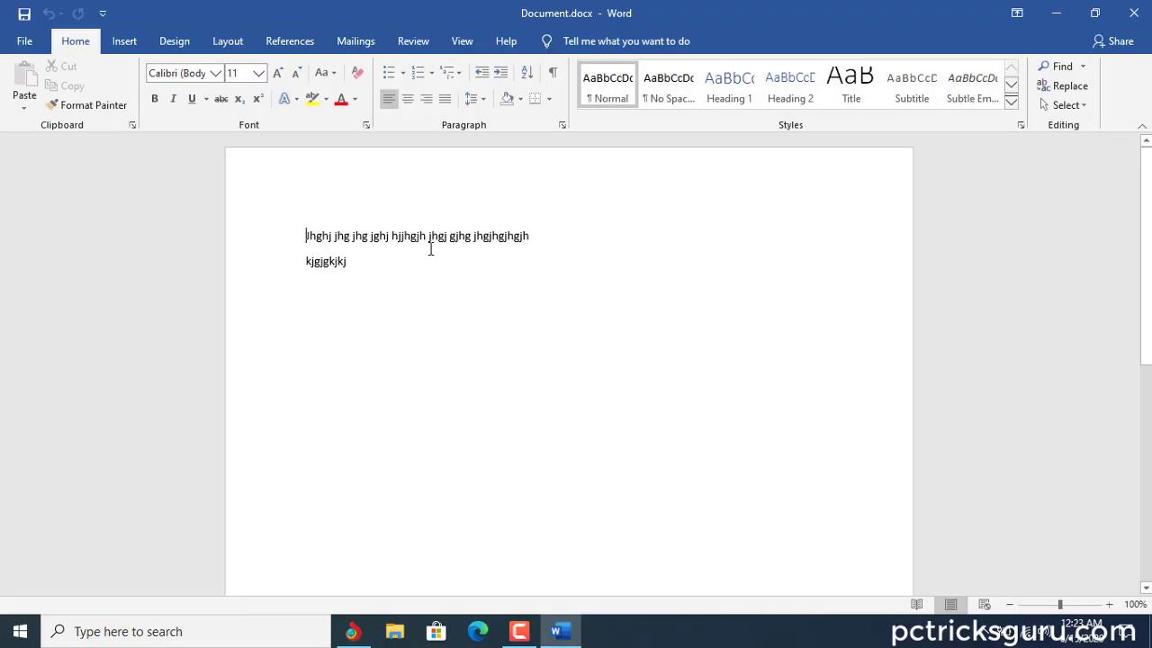
- Append 'kjkjk' to line two, then add new lines 'kjkj' and 'kgkg'
click(427, 258)
text(kjkjk kjh)
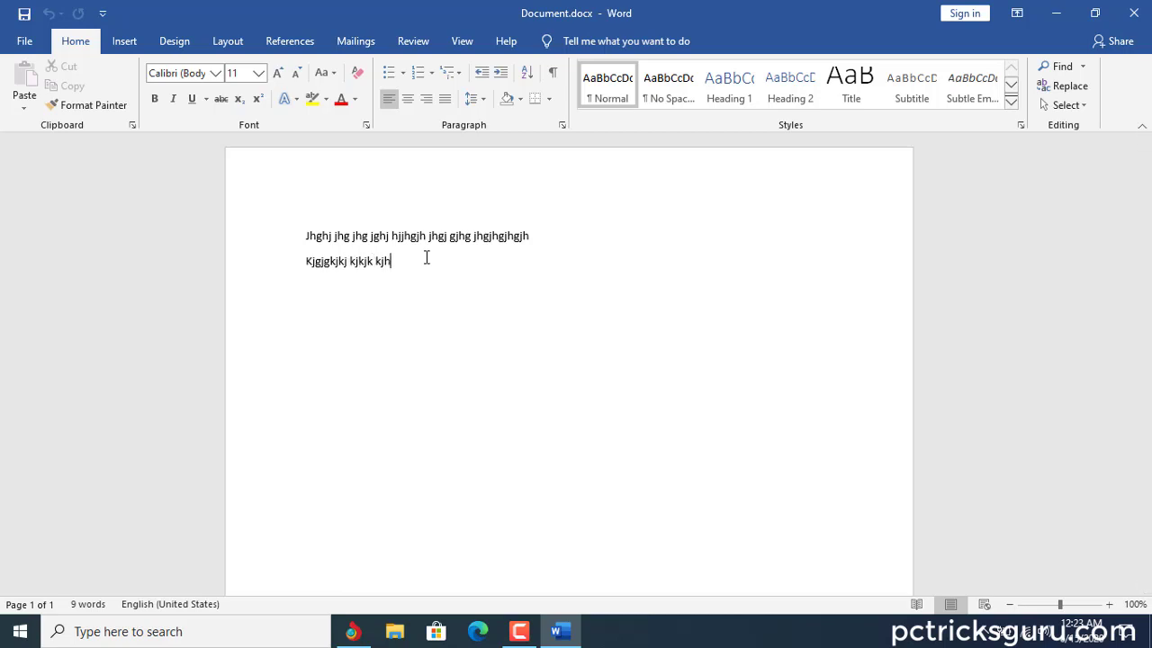
key(Return)
text(kjkj)
key(Return)
text(kgkg)
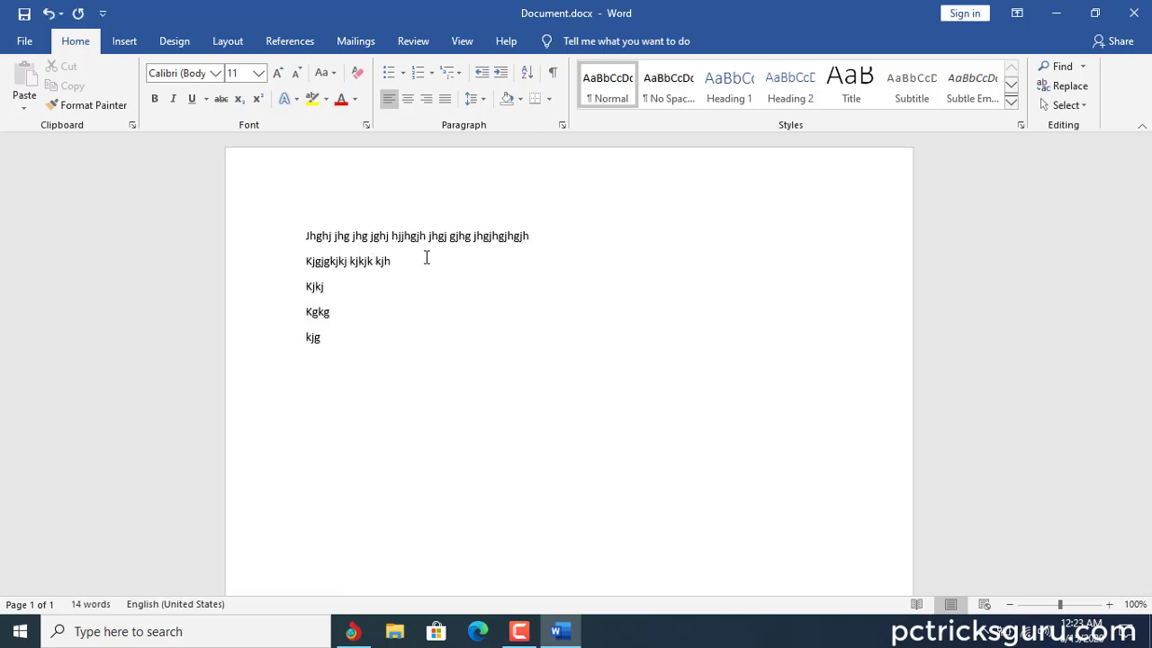
- Save the document, check the File > Save As locations, and close Word
key(ctrl+s)
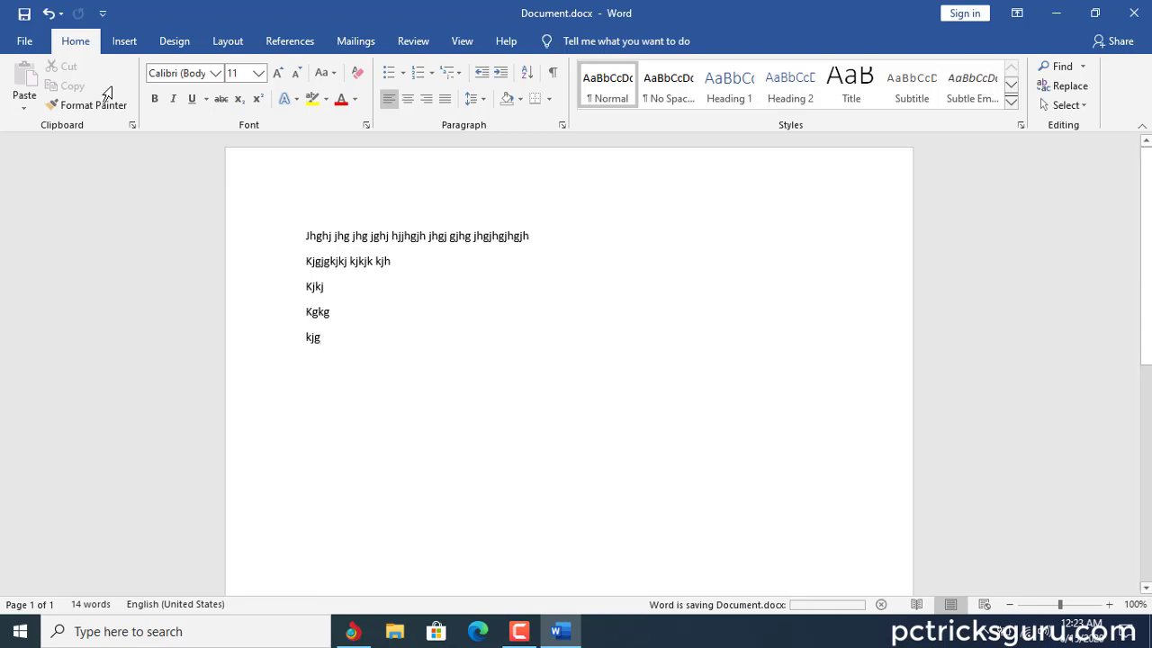
click(25, 45)
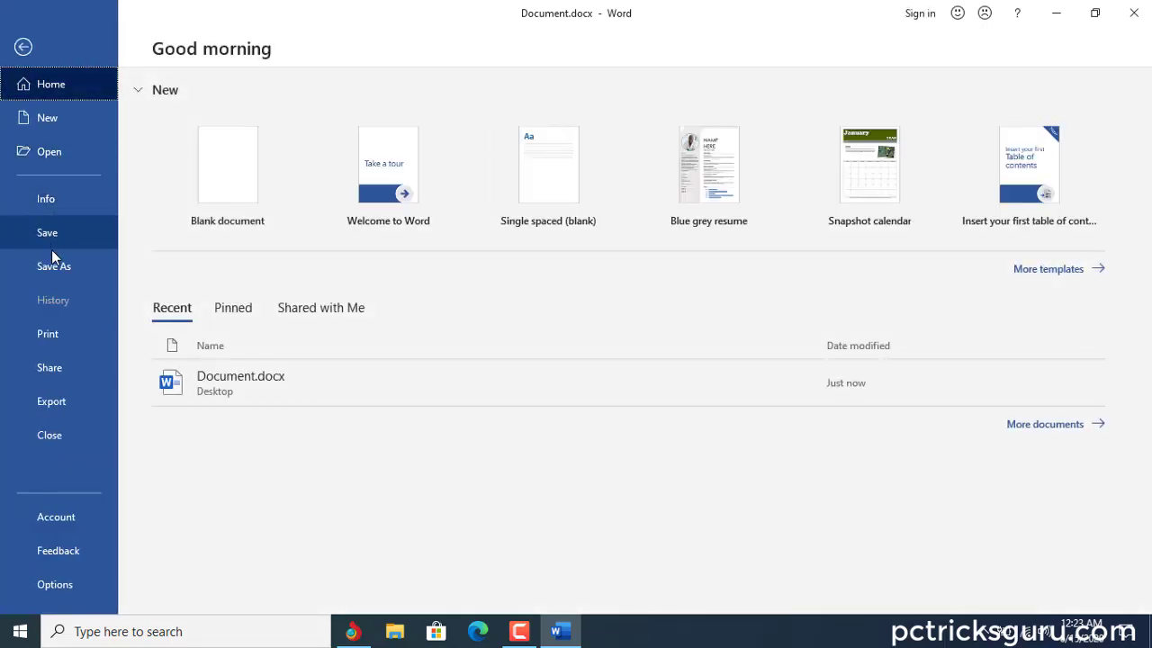
click(52, 261)
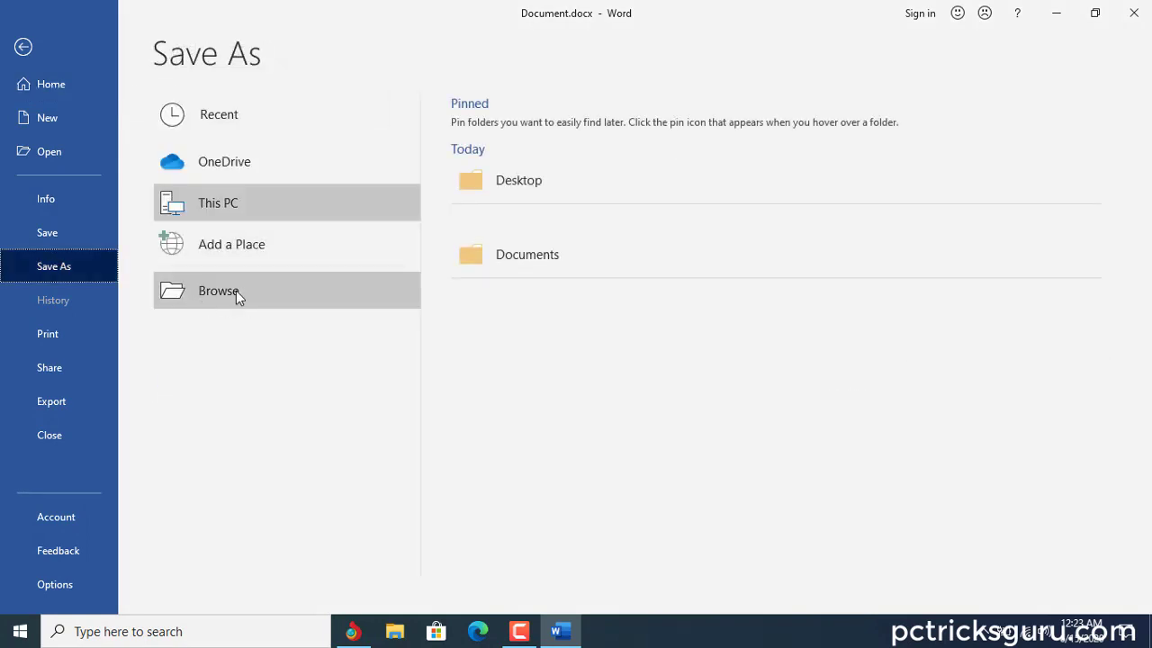
click(1135, 12)
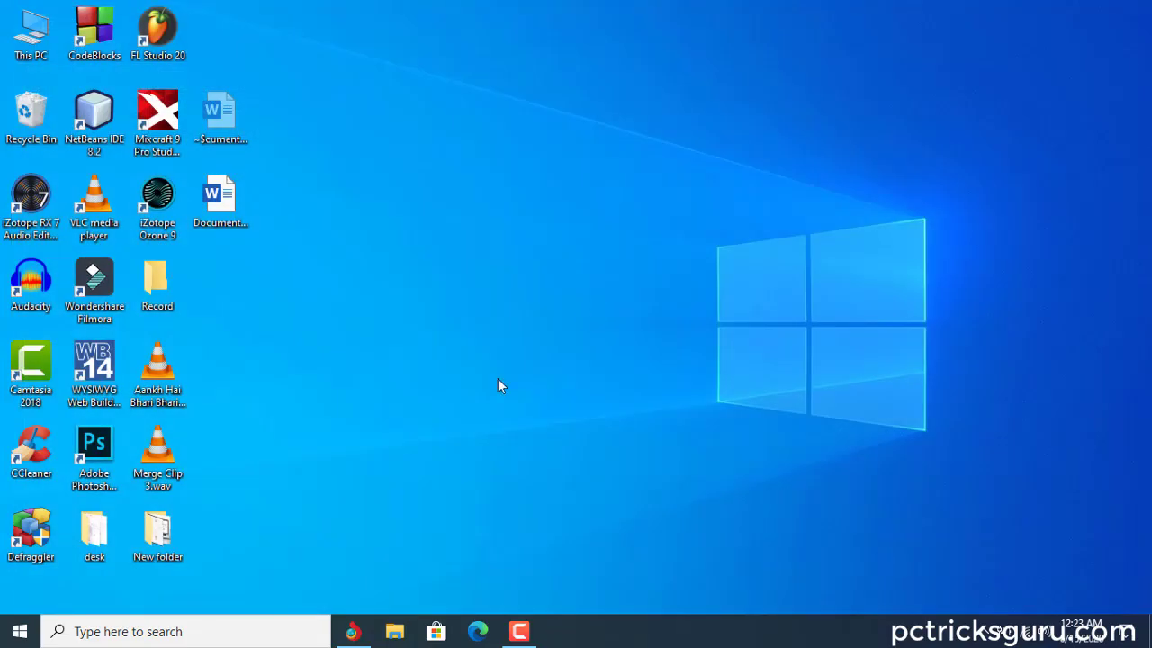